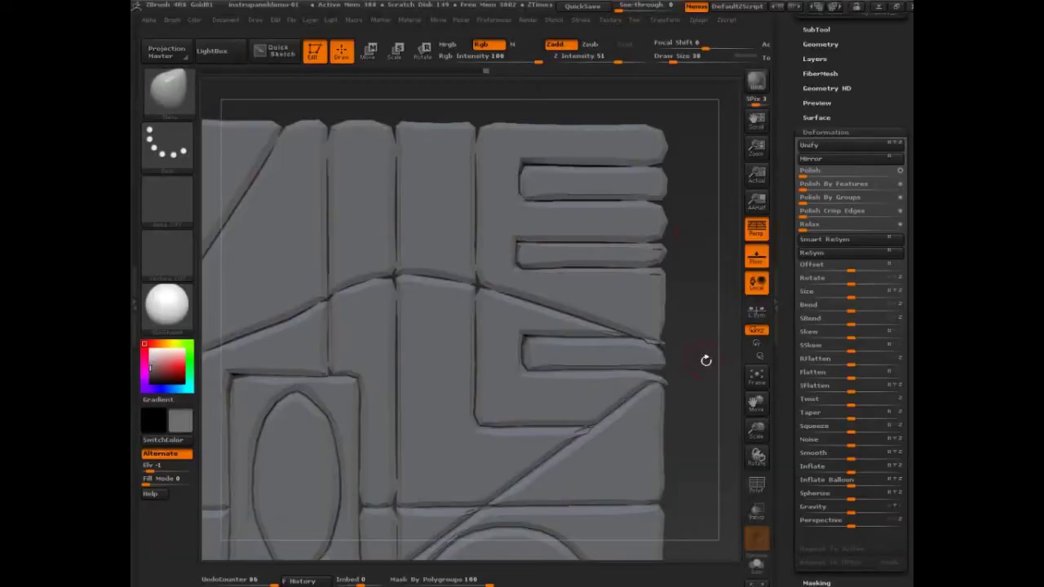
Zoom out to show the whole grooved relief panel, check the FreeMind course notes, and return to ZBrush
left_click_drag(703, 374, 725, 252, "alt")
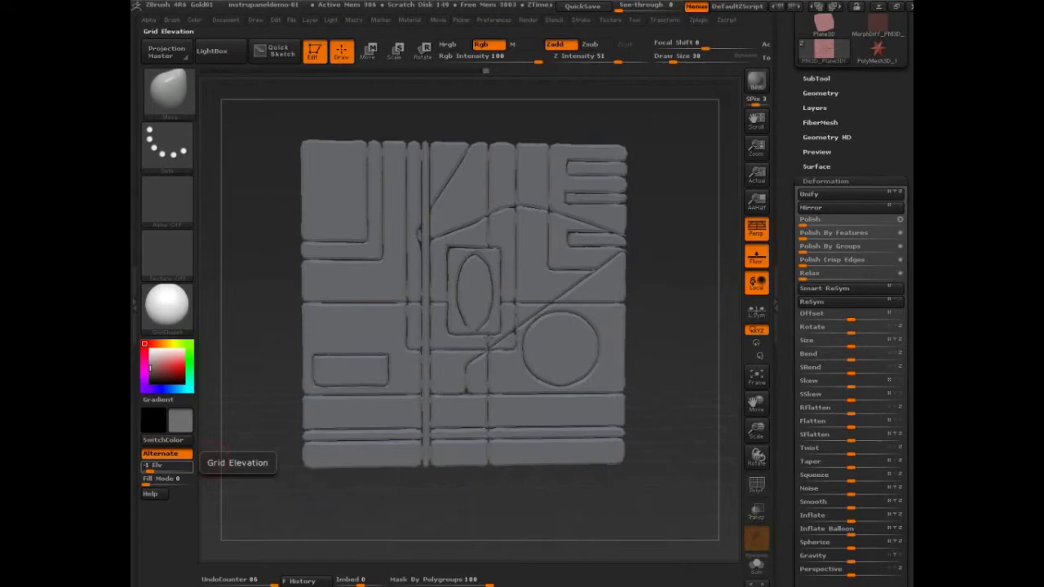
key("alt+Tab")
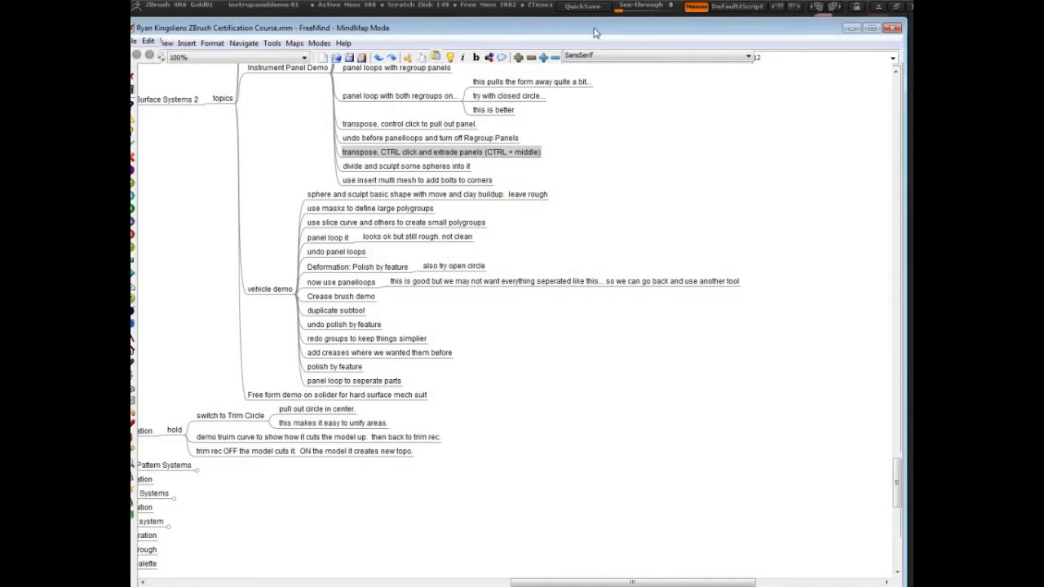
key("alt+Tab")
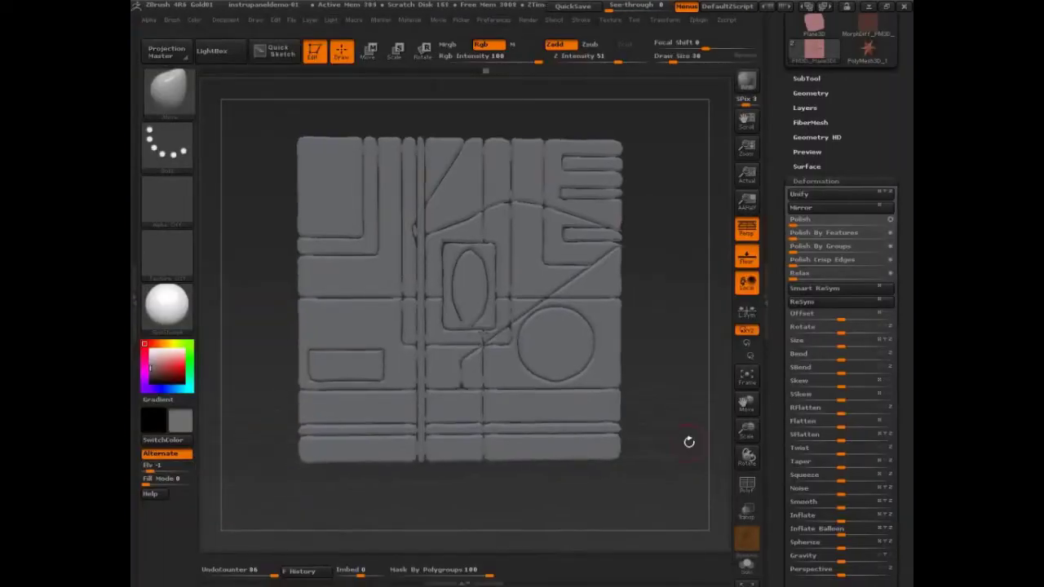
Load the DefaultSphere.ZPR project from LightBox so a plain sphere replaces the relief panel
left_click_drag(687, 438, 686, 438)
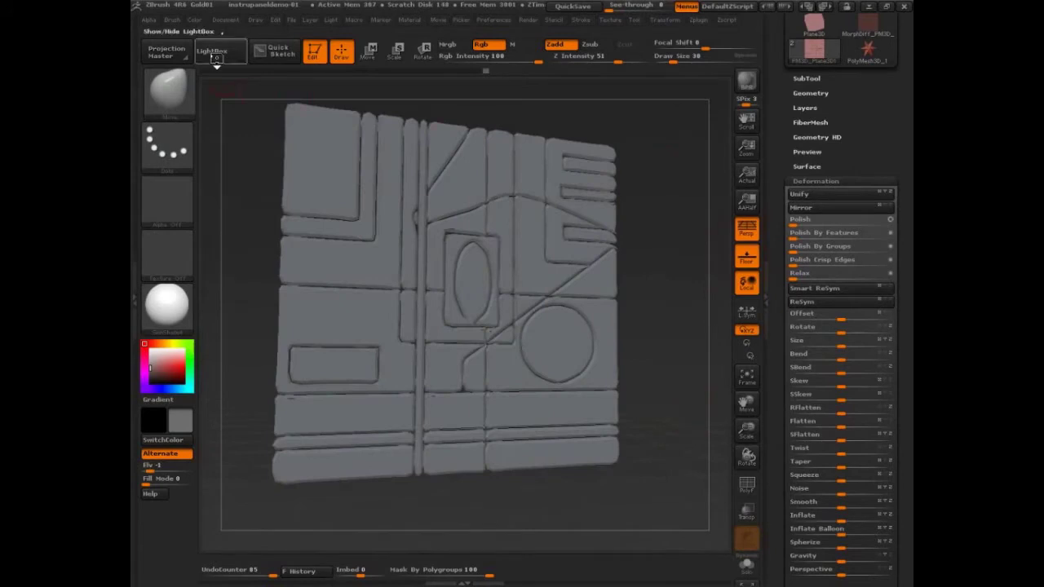
key("space")
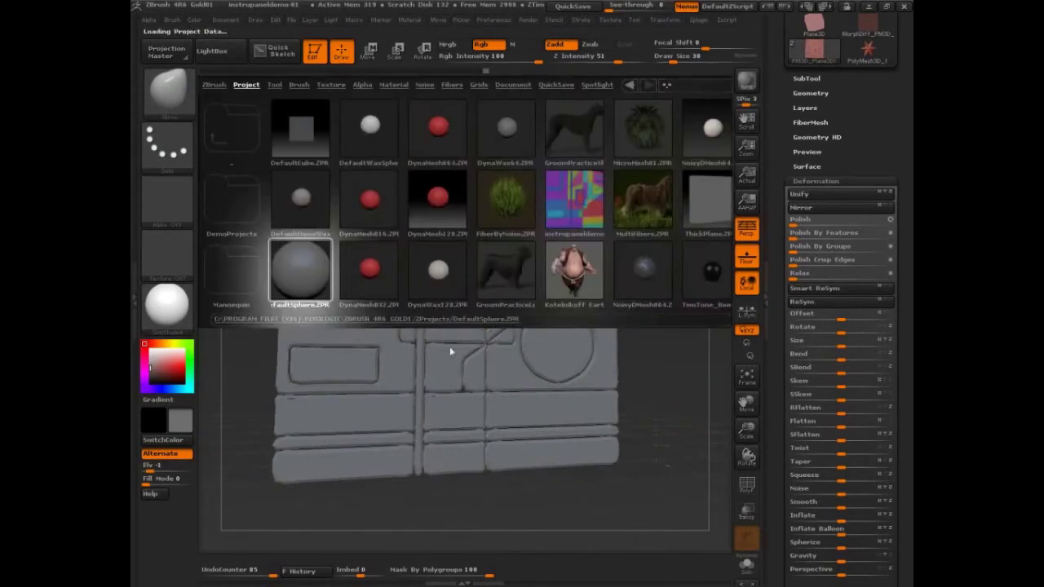
left_click(298, 269)
left_click(218, 50)
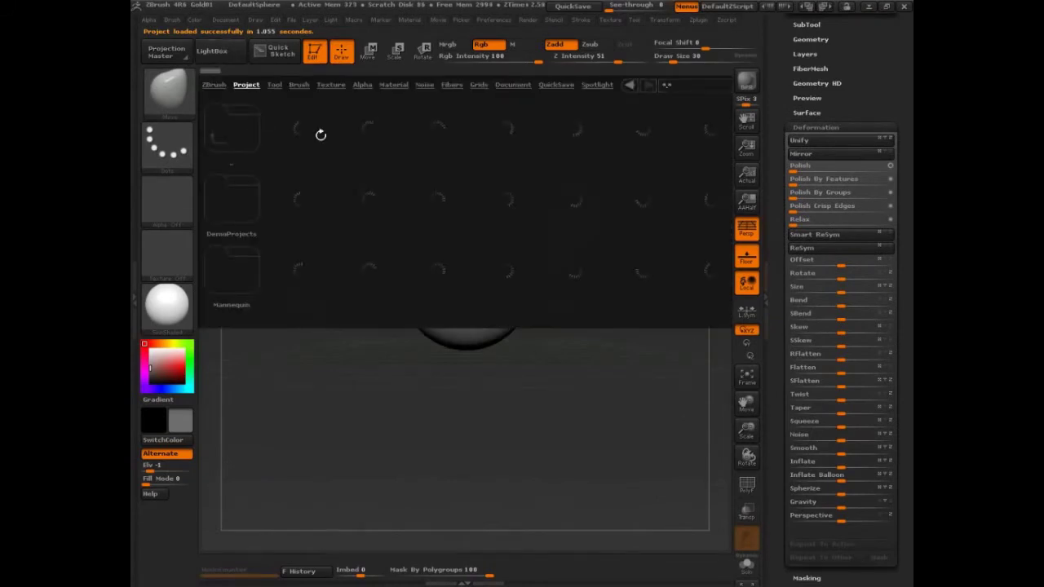
key("comma")
Enlarge the Move brush and stretch the sphere into a tall form with broad shoulders and a pinched waist
left_click_drag(494, 287, 598, 283)
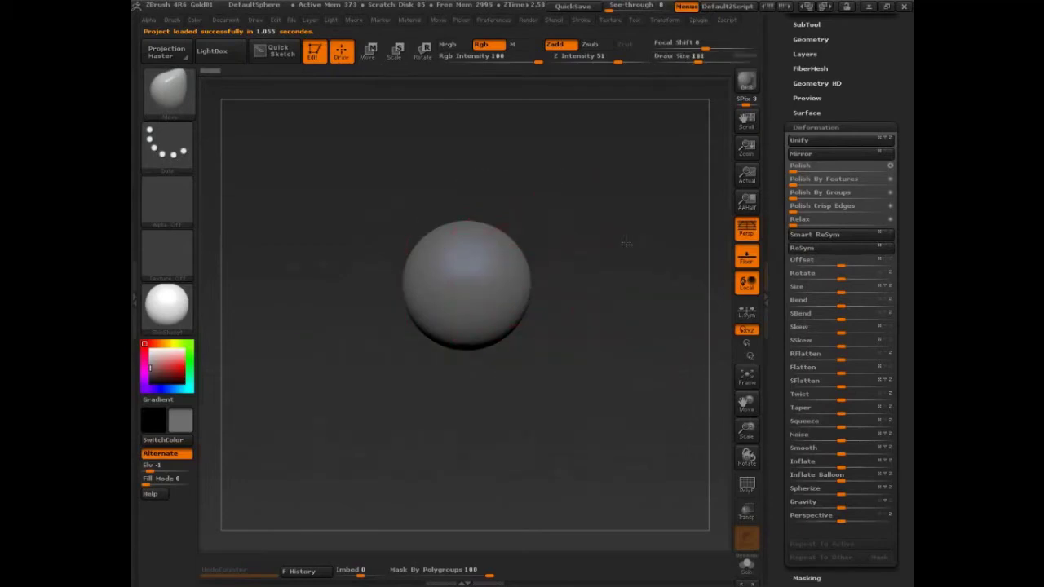
key("bracketright")
left_click_drag(489, 269, 481, 403)
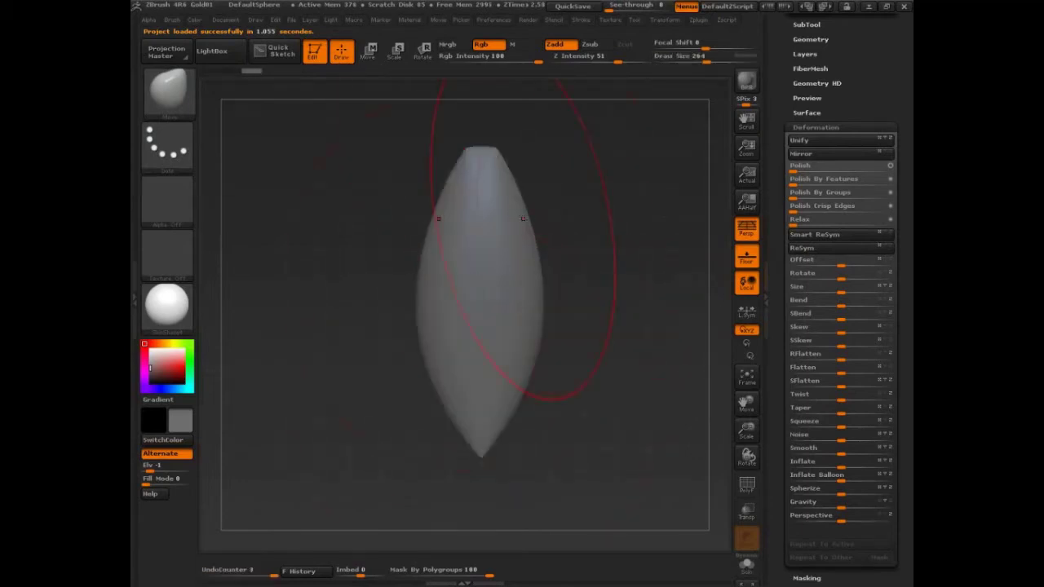
mouse_move(522, 219)
left_mouse_down()
mouse_move(647, 156)
mouse_move(605, 291)
left_mouse_up()
mouse_move(517, 368)
left_mouse_down()
mouse_move(595, 398)
mouse_move(561, 445)
left_mouse_up()
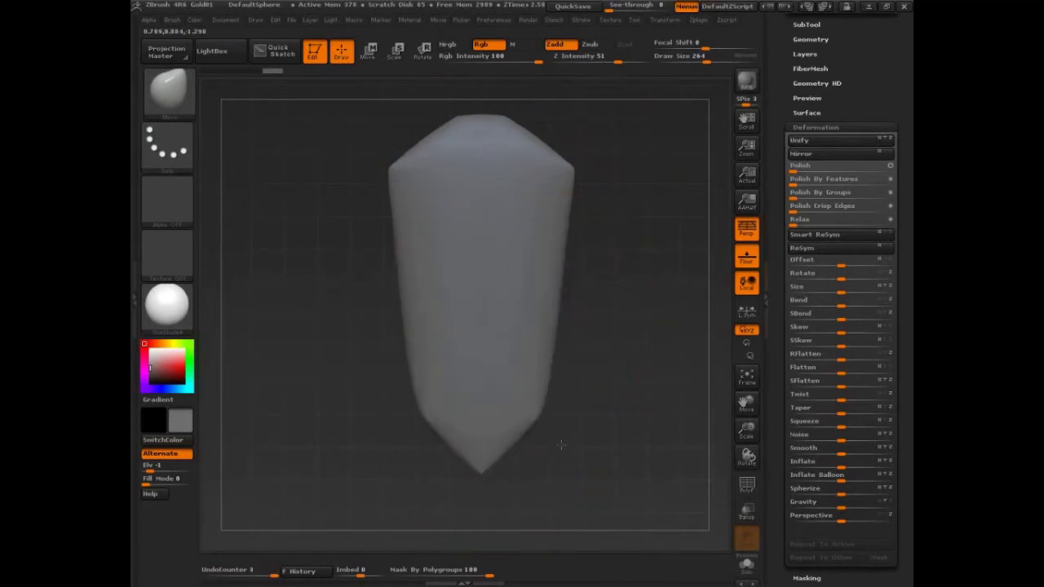
left_click_drag(571, 293, 530, 293)
left_click_drag(392, 293, 432, 294)
left_click_drag(530, 277, 522, 294)
Pull the hull's sides outward and flatten its underside, checking it from several angles
mouse_move(614, 298)
left_mouse_down()
mouse_move(689, 280)
mouse_move(622, 280)
left_mouse_up()
mouse_move(473, 326)
left_mouse_down("shift")
mouse_move(447, 344)
mouse_move(545, 368)
mouse_move(596, 324)
mouse_move(583, 356)
mouse_move(600, 328)
mouse_move(494, 376)
mouse_move(560, 356)
left_mouse_up("shift")
left_click_drag(652, 383, 644, 334)
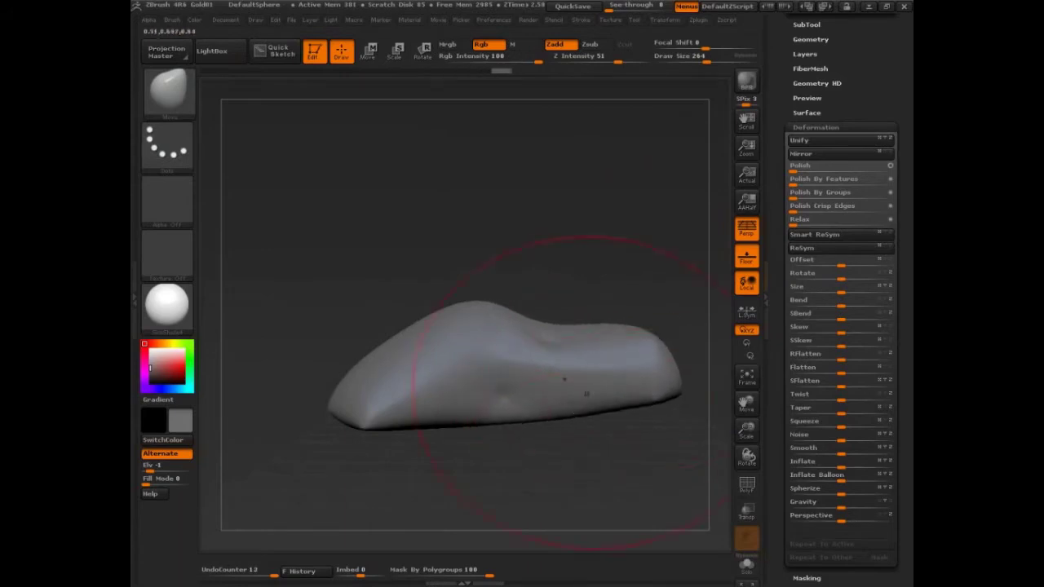
mouse_move(563, 379)
left_mouse_down()
mouse_move(653, 315)
mouse_move(521, 444)
mouse_move(554, 441)
mouse_move(535, 466)
mouse_move(607, 507)
mouse_move(659, 511)
mouse_move(649, 478)
mouse_move(584, 463)
mouse_move(623, 438)
mouse_move(628, 280)
mouse_move(642, 249)
mouse_move(636, 139)
mouse_move(484, 406)
left_mouse_up()
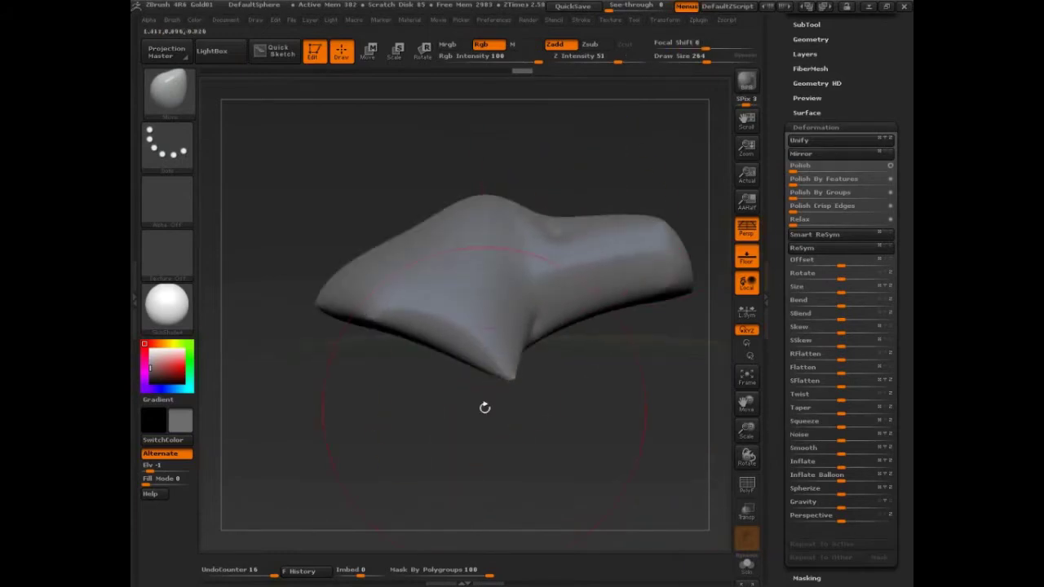
mouse_move(360, 270)
left_mouse_down()
mouse_move(350, 419)
mouse_move(439, 402)
mouse_move(475, 442)
mouse_move(389, 275)
left_mouse_up()
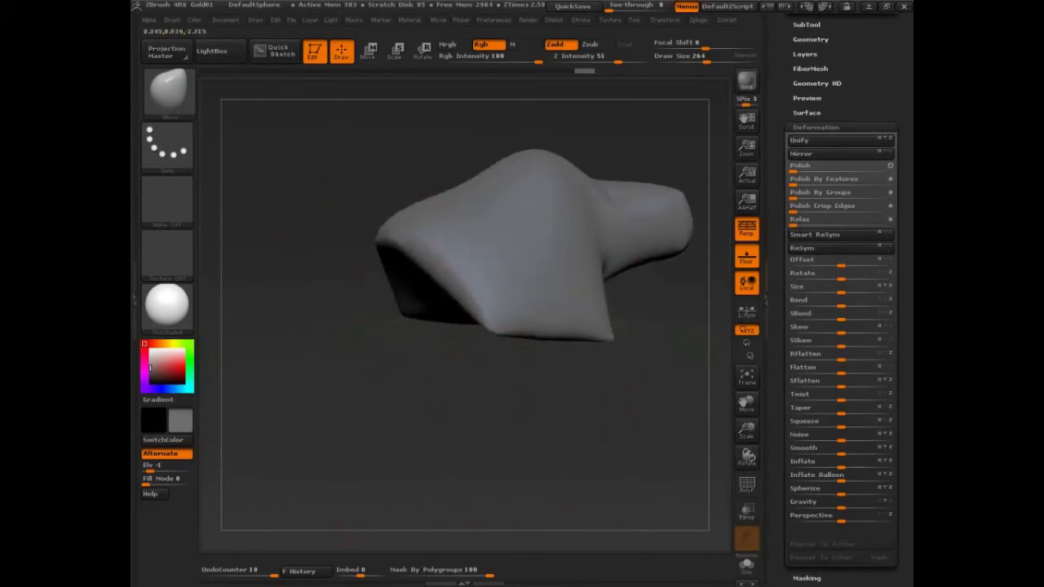
mouse_move(398, 233)
left_mouse_down()
mouse_move(408, 294)
mouse_move(387, 282)
left_mouse_up()
mouse_move(358, 329)
left_mouse_down()
mouse_move(405, 359)
mouse_move(545, 383)
mouse_move(487, 425)
left_mouse_up()
mouse_move(597, 288)
left_mouse_down()
mouse_move(552, 226)
mouse_move(489, 204)
mouse_move(654, 191)
mouse_move(671, 163)
mouse_move(623, 256)
mouse_move(496, 303)
mouse_move(507, 291)
mouse_move(530, 328)
mouse_move(522, 285)
left_mouse_up()
mouse_move(571, 367)
left_mouse_down()
mouse_move(552, 428)
mouse_move(619, 331)
mouse_move(647, 349)
mouse_move(578, 342)
left_mouse_up()
Pick the SnakeHook brush and drag the front tip out into a long, upturned snout
left_click(172, 91)
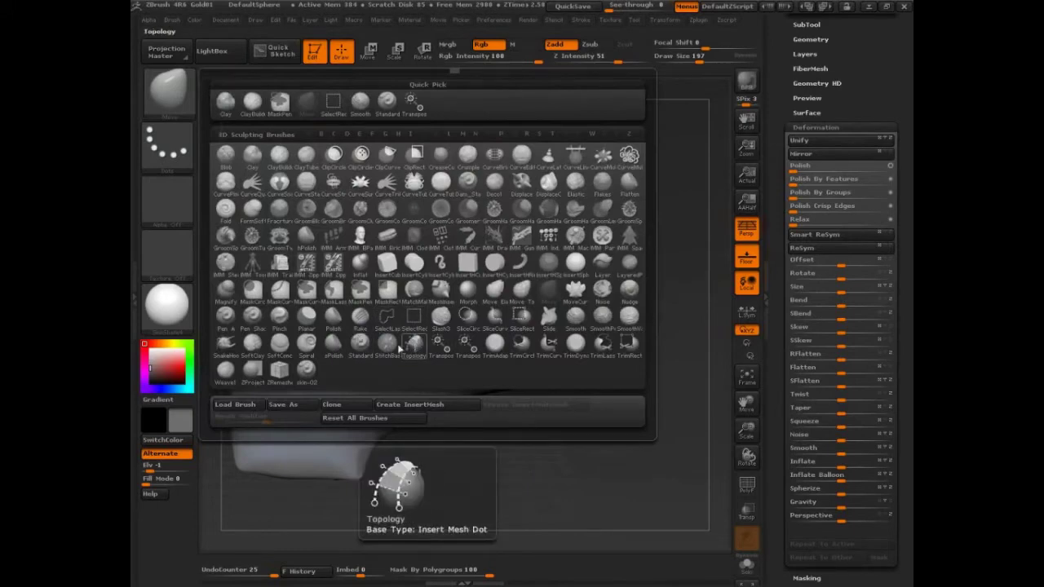
left_click(252, 371)
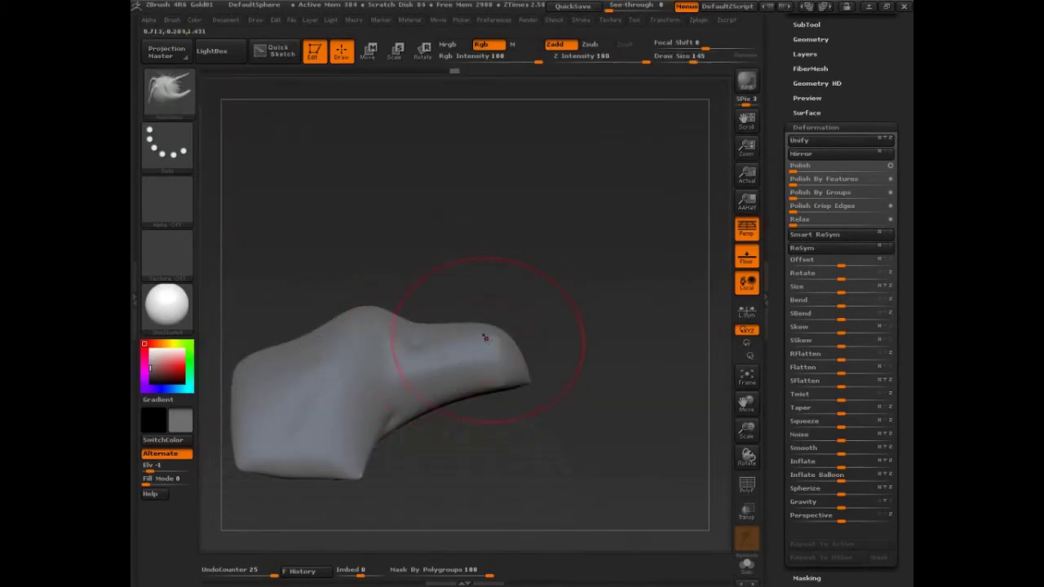
mouse_move(484, 336)
left_mouse_down()
mouse_move(597, 243)
mouse_move(624, 262)
left_mouse_up()
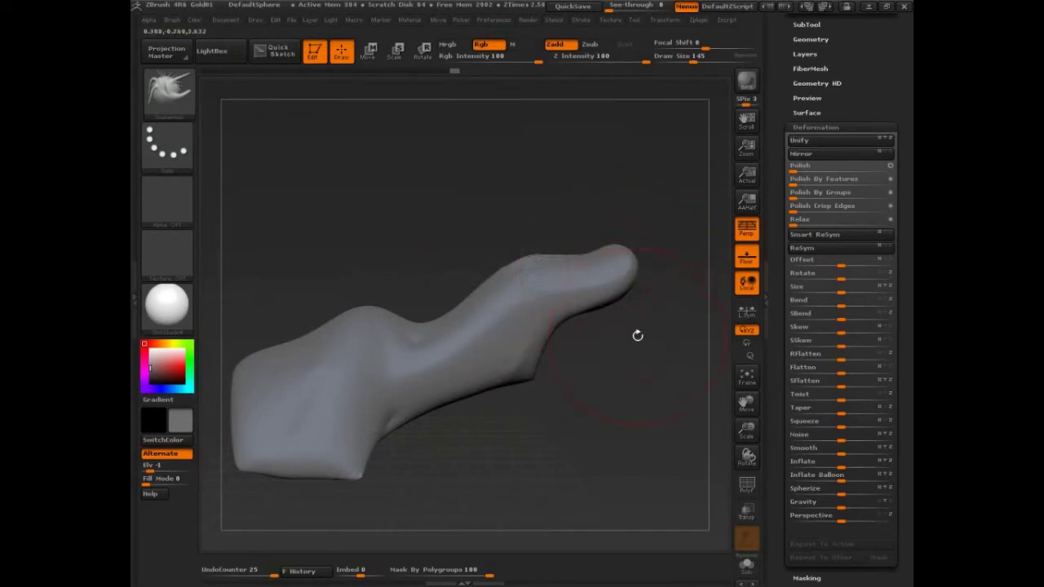
mouse_move(636, 333)
left_mouse_down()
mouse_move(646, 377)
mouse_move(663, 353)
mouse_move(500, 396)
left_mouse_up()
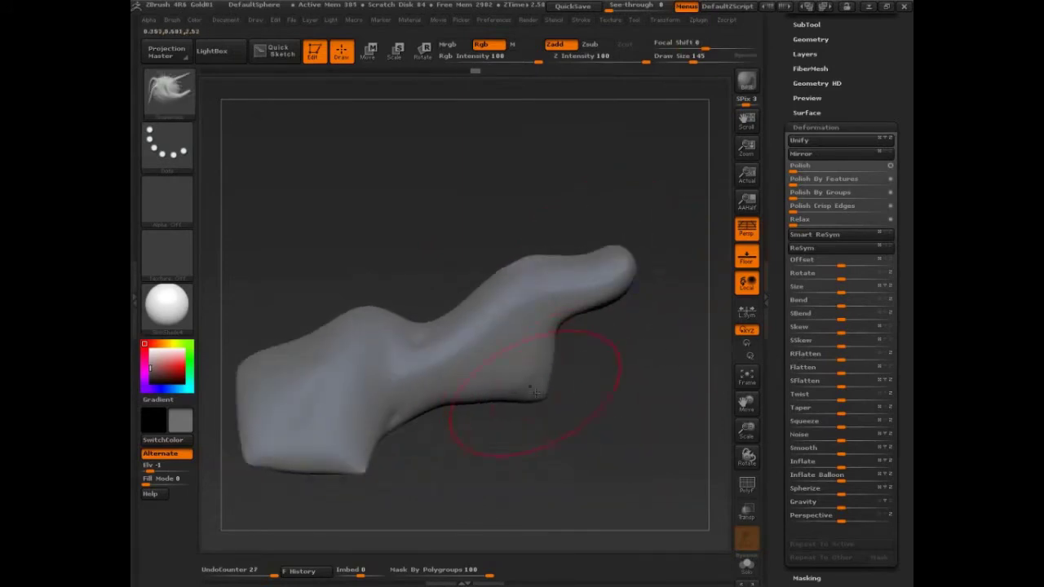
DynaMesh the hull at resolution 64, declining to freeze subdivision levels
left_click(810, 40)
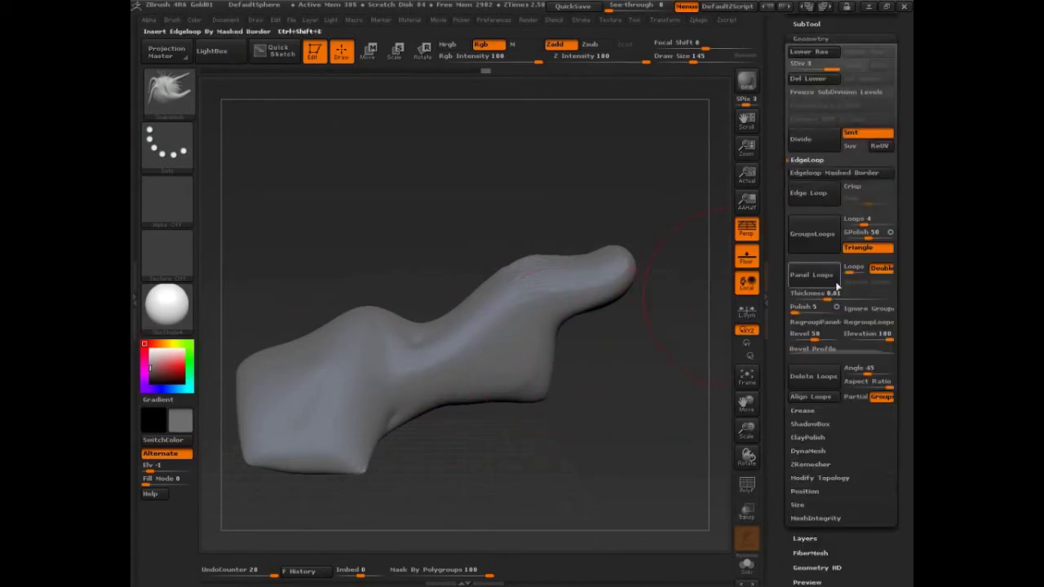
left_click(812, 161)
left_click(817, 214)
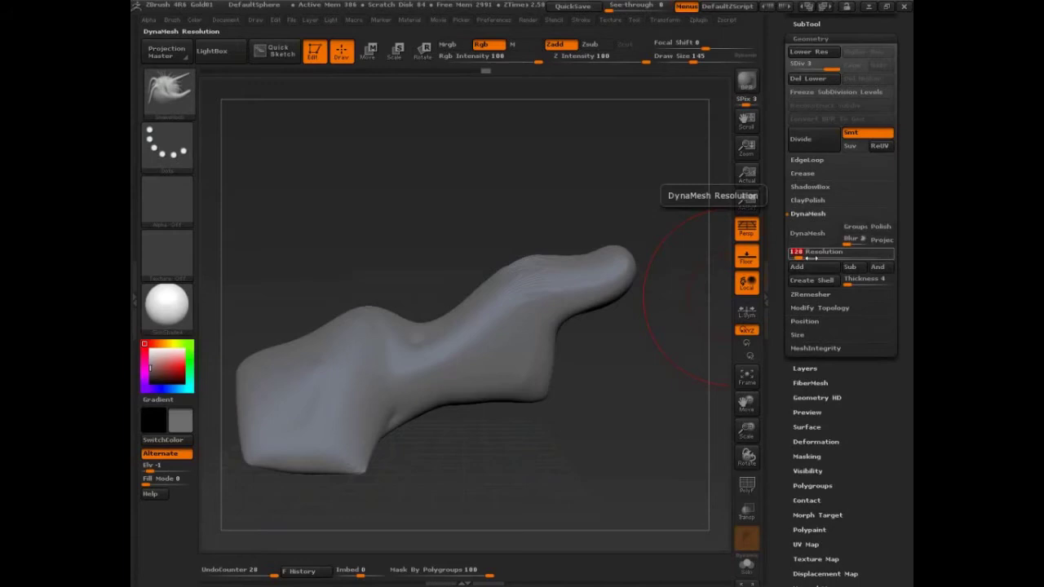
left_click(807, 235)
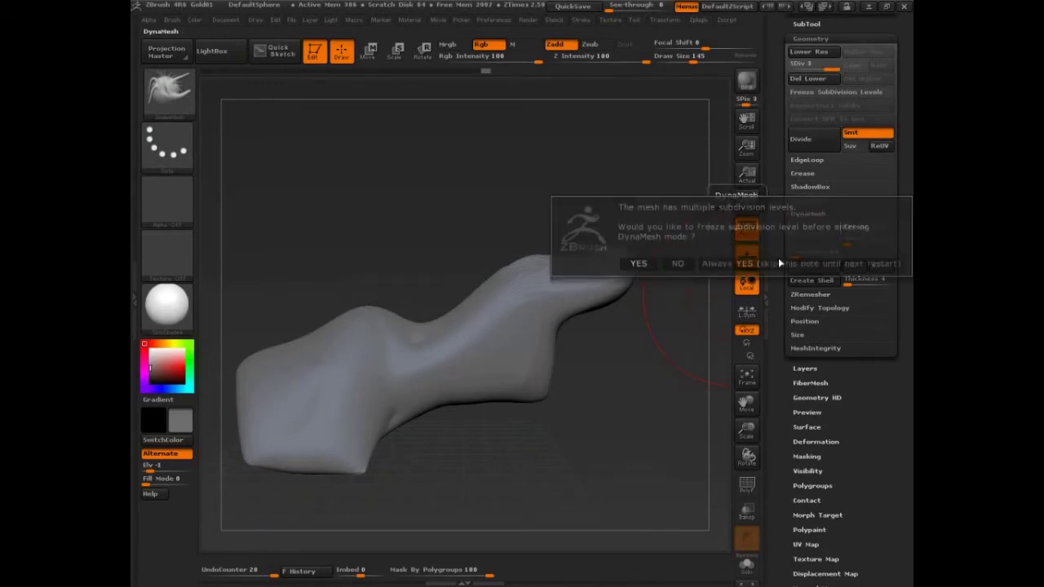
left_click(677, 263)
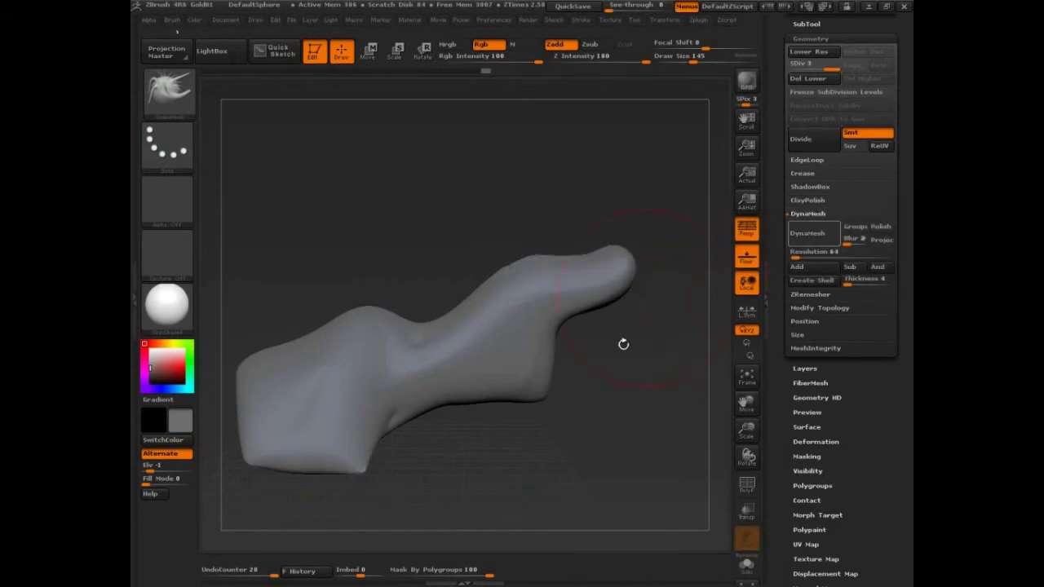
left_click_drag(646, 338, 560, 275)
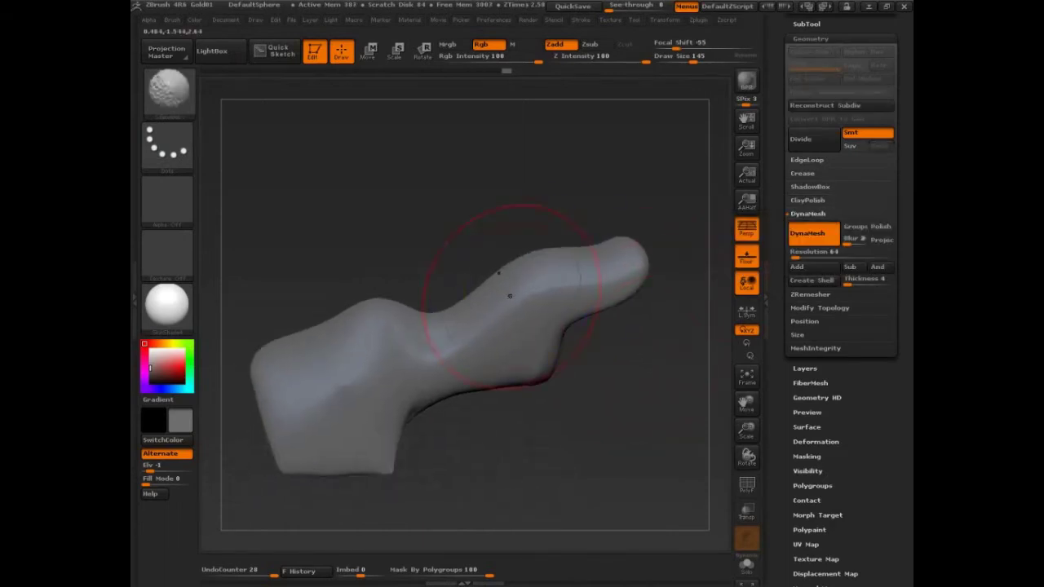
Switch to the Move brush (B, M, V) and bend the mesh's long body down around the tip
mouse_move(655, 347)
left_mouse_down()
mouse_move(622, 278)
mouse_move(623, 336)
mouse_move(575, 254)
left_mouse_up()
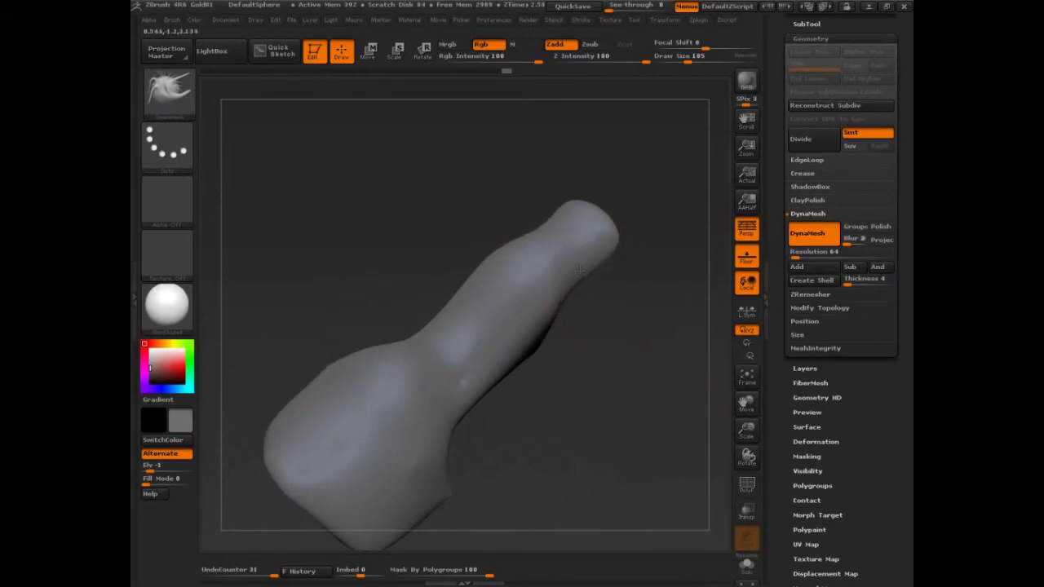
key("b")
key("m")
key("v")
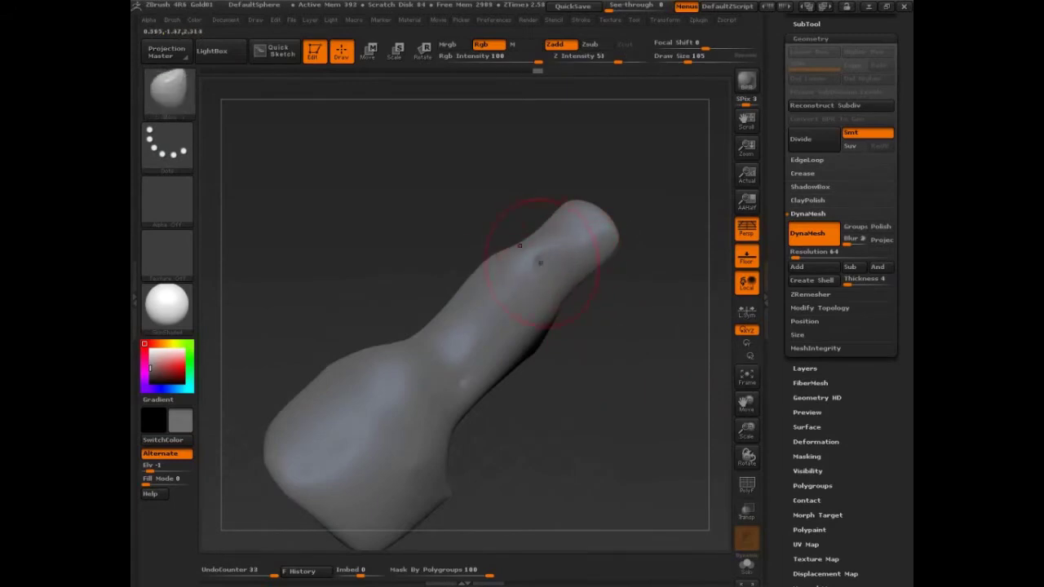
left_click_drag(531, 245, 545, 229)
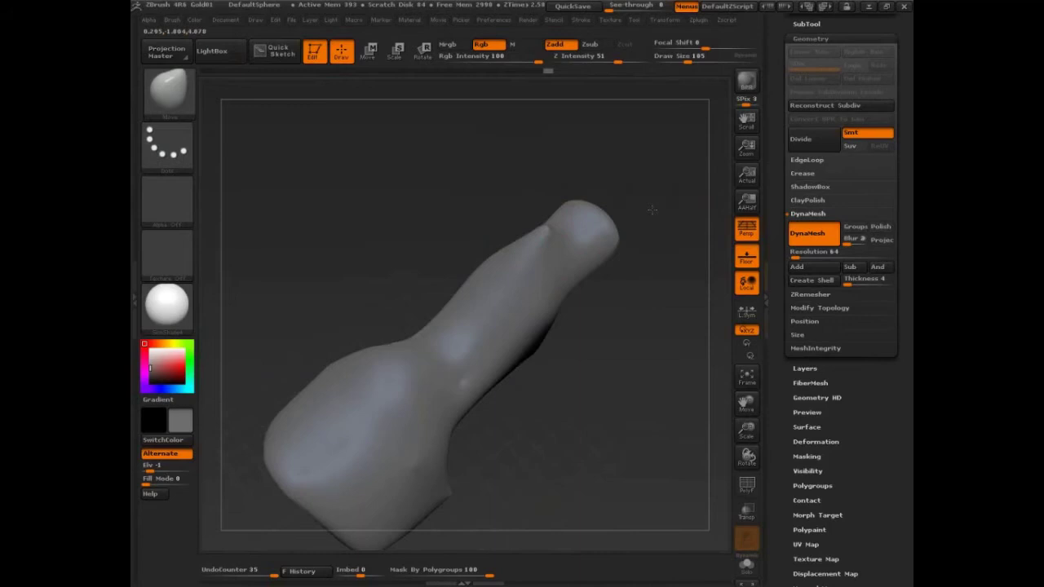
mouse_move(644, 203)
left_mouse_down()
mouse_move(555, 237)
mouse_move(598, 272)
mouse_move(570, 343)
left_mouse_up()
left_click_drag(587, 269, 563, 309)
mouse_move(619, 277)
left_mouse_down()
mouse_move(674, 226)
mouse_move(611, 213)
mouse_move(618, 322)
left_mouse_up()
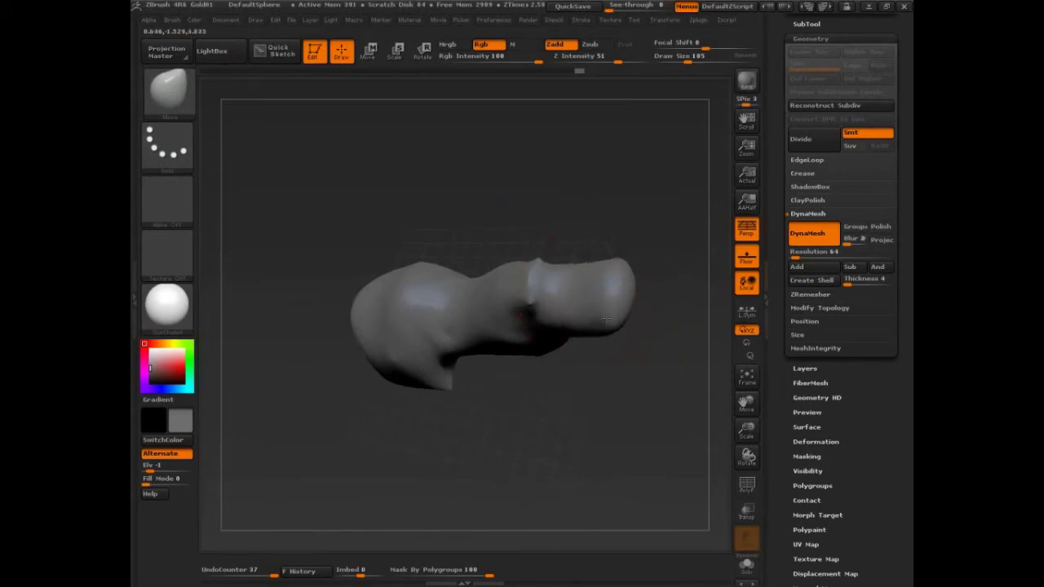
left_click_drag(632, 281, 601, 275)
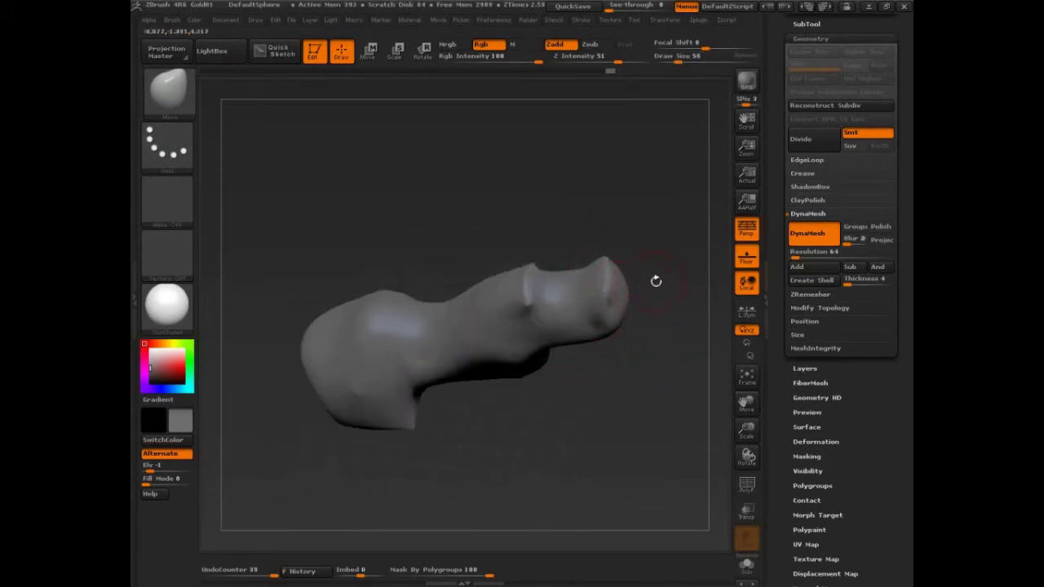
mouse_move(628, 284)
left_mouse_down()
mouse_move(664, 276)
mouse_move(589, 302)
mouse_move(589, 286)
mouse_move(569, 306)
mouse_move(656, 304)
mouse_move(664, 292)
mouse_move(644, 302)
mouse_move(667, 309)
mouse_move(615, 316)
mouse_move(683, 251)
mouse_move(660, 209)
mouse_move(651, 228)
mouse_move(576, 237)
mouse_move(656, 195)
mouse_move(585, 233)
left_mouse_up()
Enlarge the Move brush to size 72 and turn the sculpt so the snout points up-right
key("s")
mouse_move(620, 269)
left_mouse_down()
mouse_move(548, 203)
mouse_move(564, 213)
mouse_move(553, 213)
left_mouse_up()
mouse_move(650, 171)
left_mouse_down()
mouse_move(663, 158)
mouse_move(566, 234)
left_mouse_up()
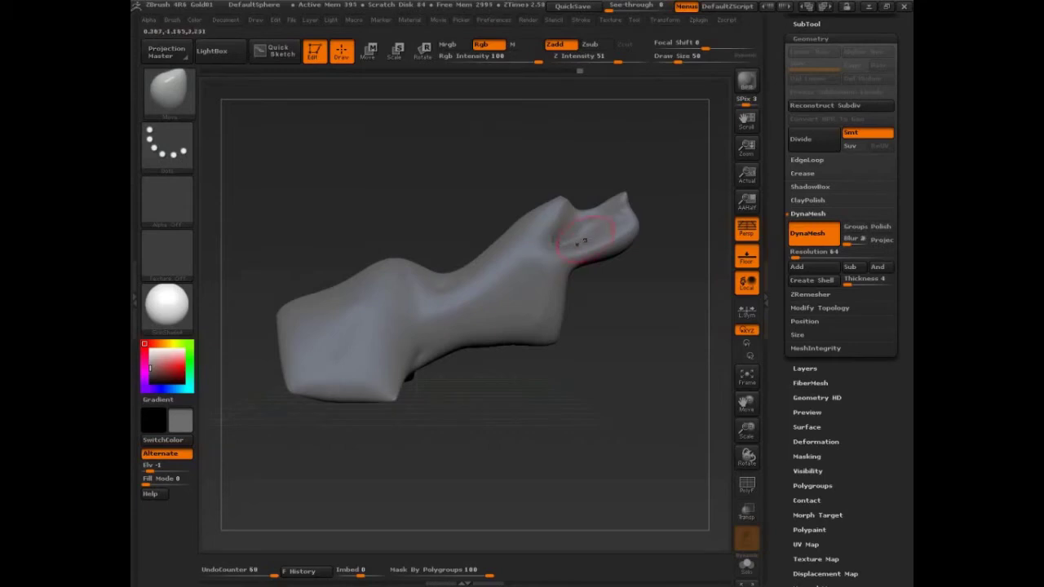
mouse_move(584, 241)
left_mouse_down()
mouse_move(610, 254)
mouse_move(636, 245)
mouse_move(572, 197)
left_mouse_up()
key("s")
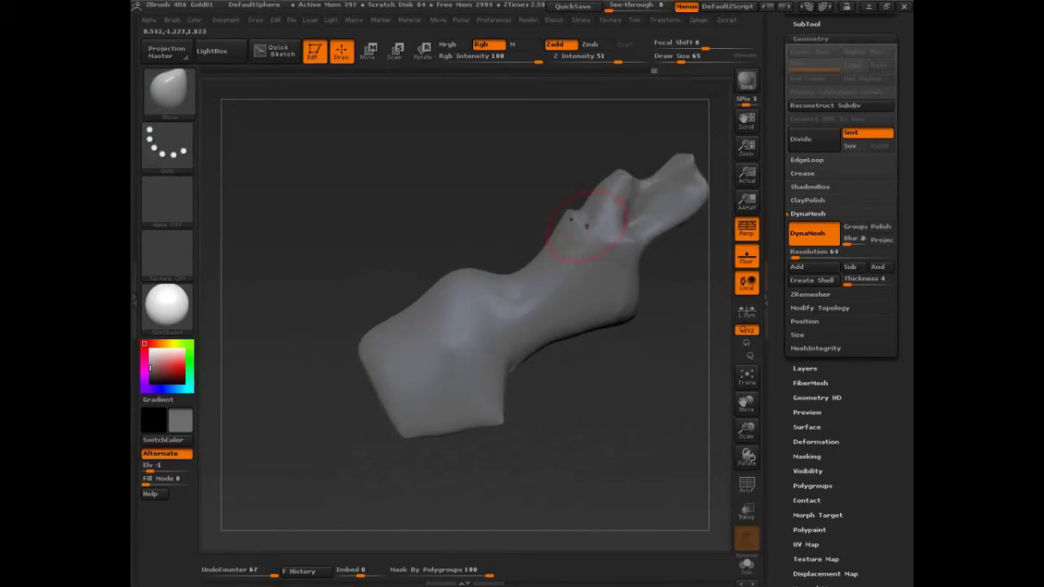
left_click_drag(661, 283, 582, 228)
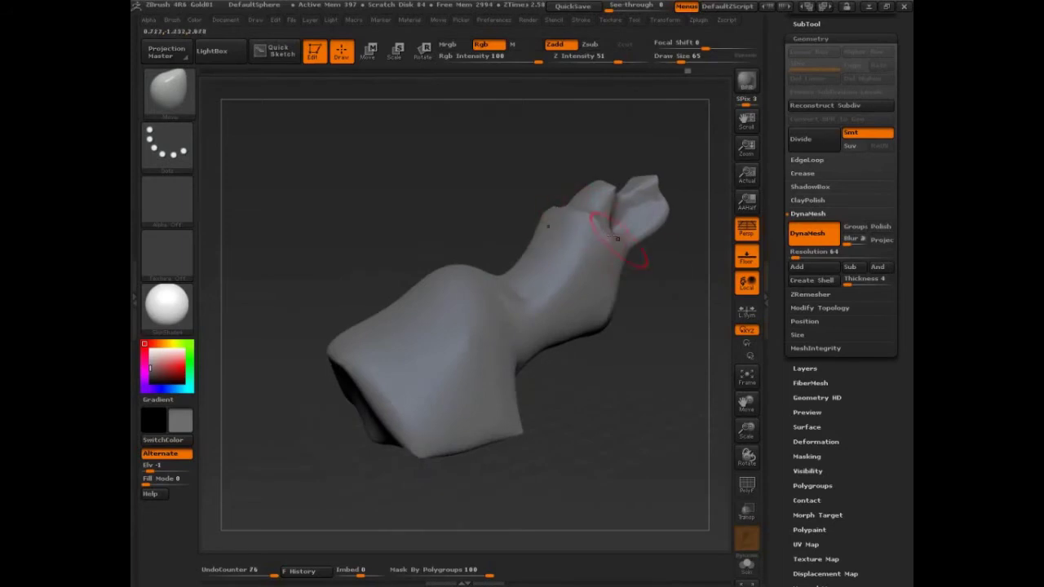
mouse_move(668, 298)
left_mouse_down()
mouse_move(578, 335)
mouse_move(547, 326)
mouse_move(587, 353)
mouse_move(530, 301)
mouse_move(555, 317)
mouse_move(640, 314)
left_mouse_up()
key("s")
key("s")
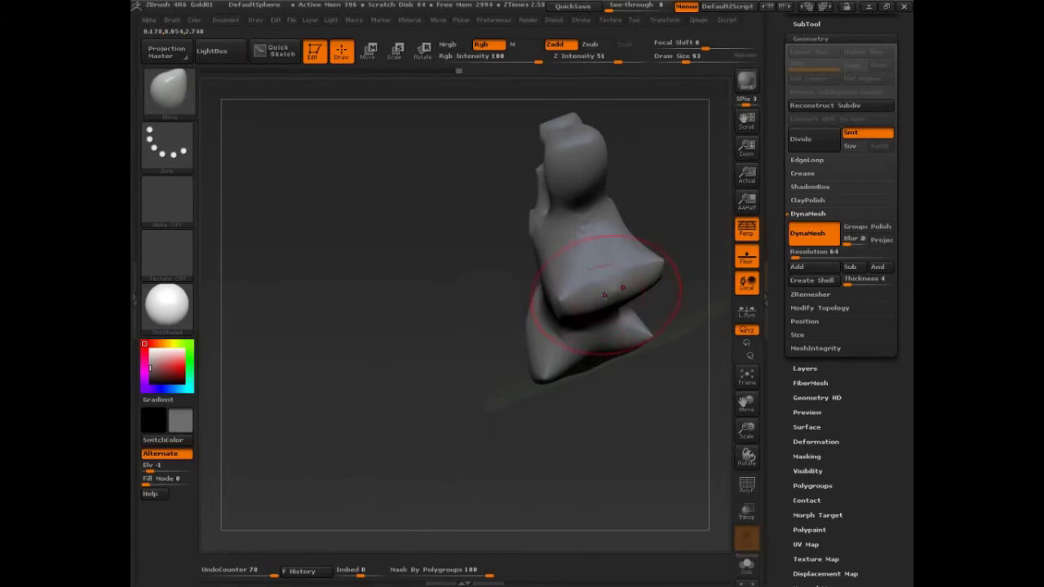
mouse_move(667, 274)
left_mouse_down()
mouse_move(673, 201)
mouse_move(522, 408)
mouse_move(517, 267)
mouse_move(661, 332)
mouse_move(636, 380)
mouse_move(536, 305)
mouse_move(514, 260)
mouse_move(525, 241)
left_mouse_up()
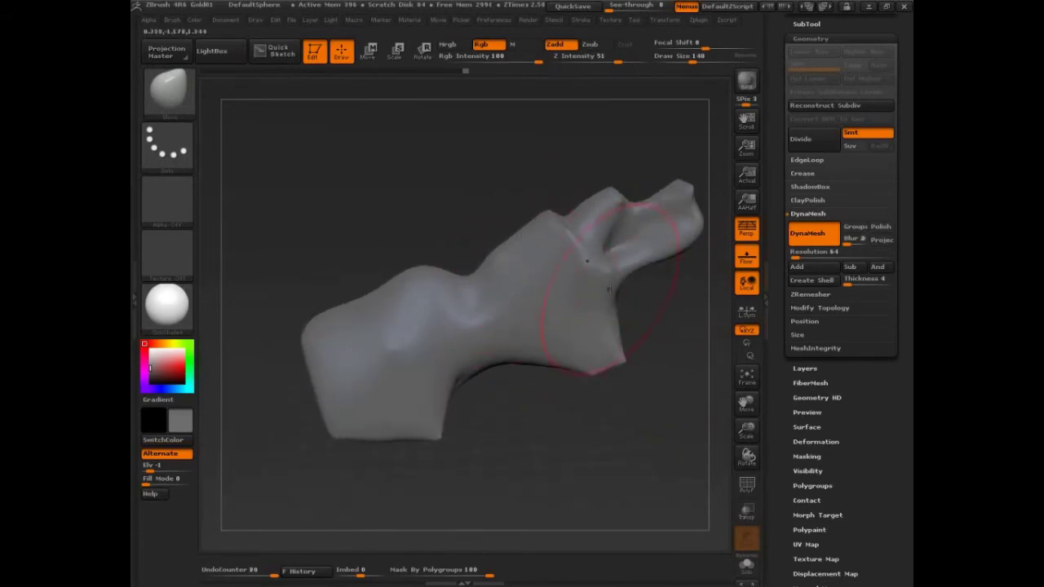
Reshape the middle, upper-left and neck regions of the mesh into a narrower front section
left_click_drag(644, 407, 554, 424)
mouse_move(530, 236)
left_mouse_down()
mouse_move(425, 303)
mouse_move(453, 267)
left_mouse_up()
mouse_move(365, 308)
left_mouse_down()
mouse_move(337, 288)
mouse_move(326, 326)
mouse_move(413, 279)
mouse_move(503, 263)
left_mouse_up()
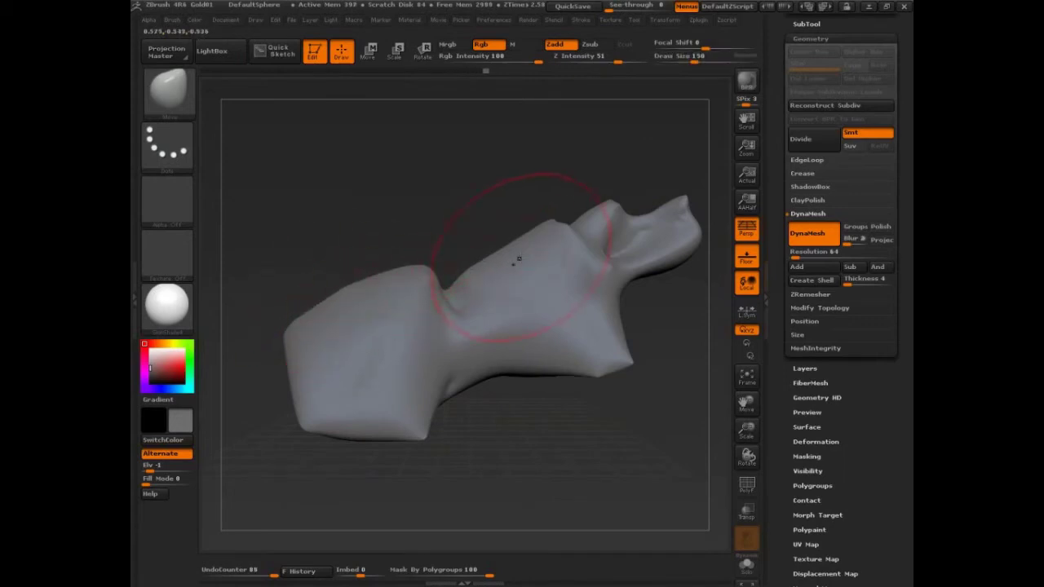
mouse_move(688, 399)
left_mouse_down()
mouse_move(683, 429)
mouse_move(674, 402)
left_mouse_up()
mouse_move(534, 269)
left_mouse_down()
mouse_move(538, 342)
mouse_move(551, 302)
mouse_move(563, 310)
left_mouse_up()
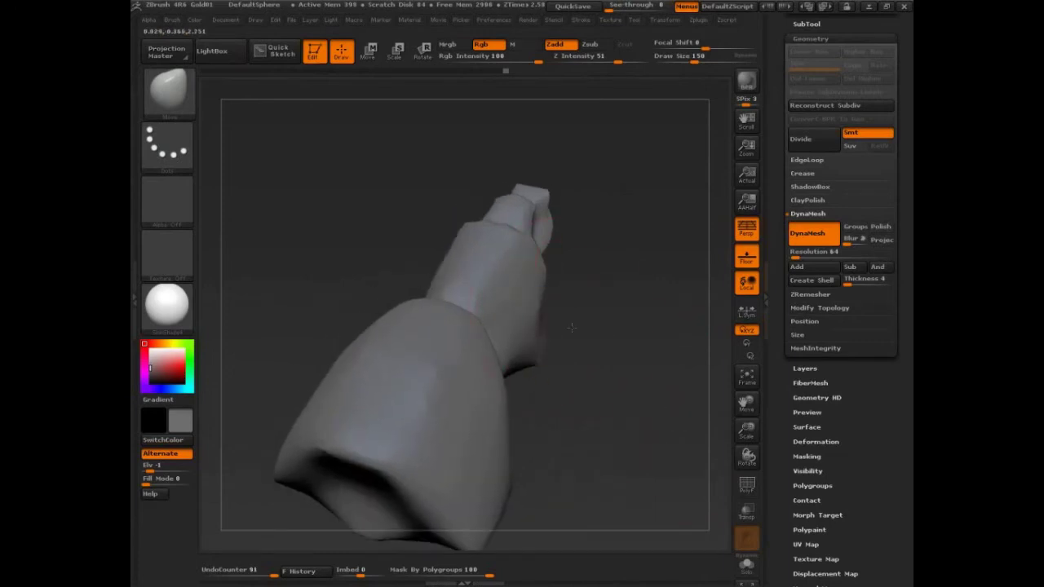
left_click_drag(619, 383, 605, 329)
mouse_move(563, 293)
left_mouse_down()
mouse_move(564, 359)
mouse_move(589, 365)
mouse_move(675, 329)
mouse_move(440, 320)
mouse_move(468, 304)
mouse_move(477, 232)
left_mouse_up()
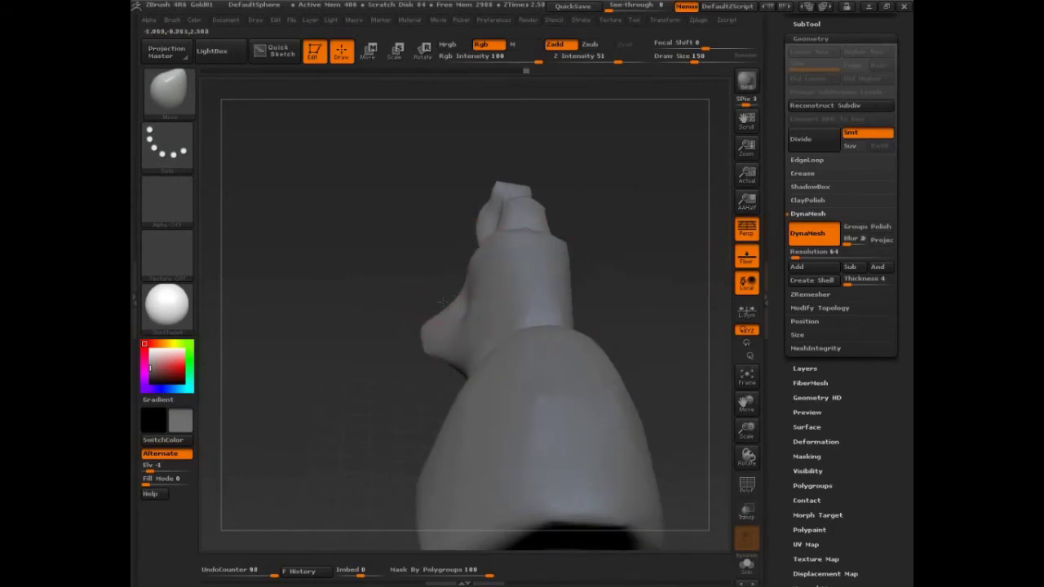
mouse_move(441, 302)
left_mouse_down()
mouse_move(489, 350)
mouse_move(443, 328)
mouse_move(503, 275)
mouse_move(560, 302)
mouse_move(603, 350)
mouse_move(563, 372)
mouse_move(592, 372)
mouse_move(447, 407)
mouse_move(542, 383)
mouse_move(550, 393)
left_mouse_up()
Adjust the draw size to 105 and zoom in closer on the sculpt
key("s")
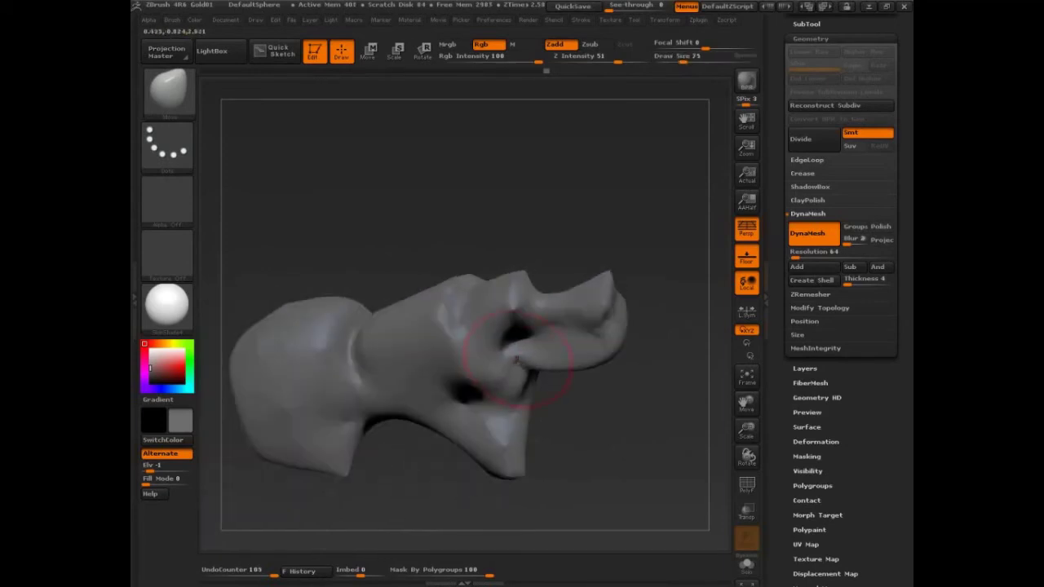
mouse_move(517, 359)
left_mouse_down()
mouse_move(522, 351)
mouse_move(500, 345)
mouse_move(668, 284)
mouse_move(646, 290)
mouse_move(650, 269)
mouse_move(603, 302)
left_mouse_up()
key("s")
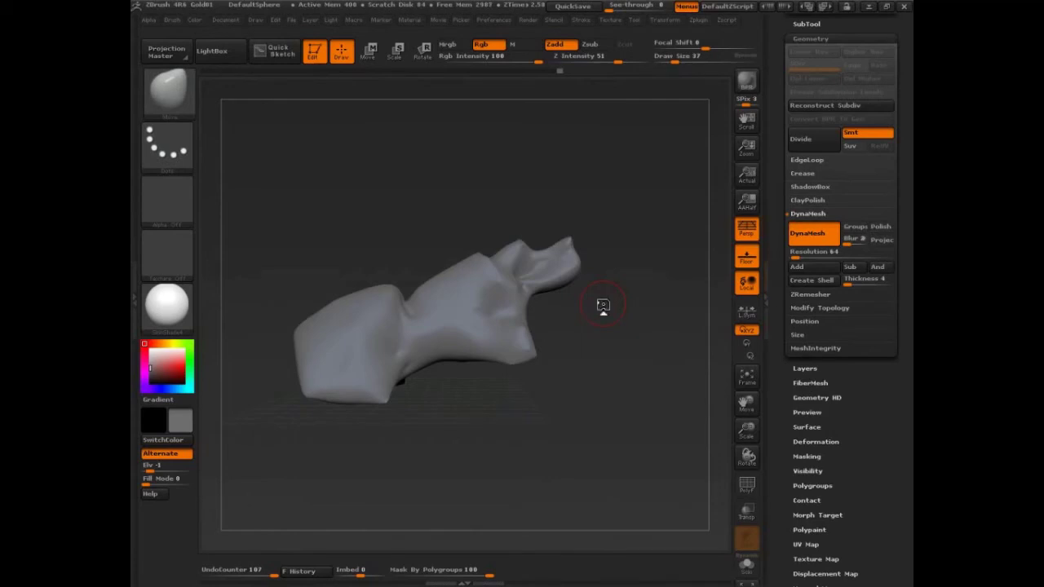
mouse_move(629, 401)
left_mouse_down()
mouse_move(613, 434)
mouse_move(668, 413)
mouse_move(576, 433)
mouse_move(596, 436)
left_mouse_up()
key("s")
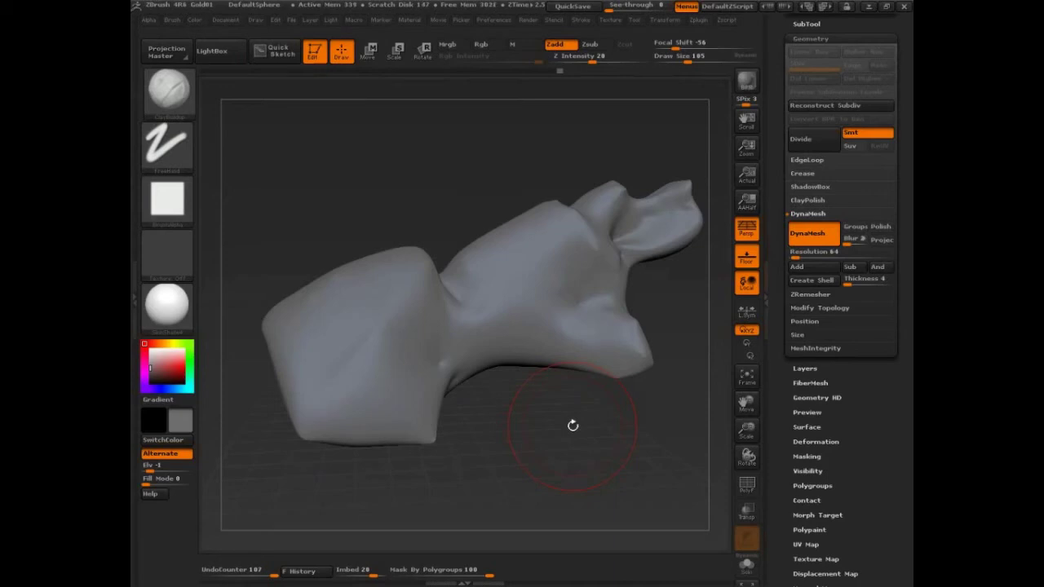
Set the brush size to 65 and carve a groove from the round hole across the neck
mouse_move(661, 461)
left_mouse_down()
mouse_move(562, 444)
mouse_move(625, 433)
mouse_move(508, 400)
left_mouse_up()
key("s")
type("s")
type("65")
key("Return")
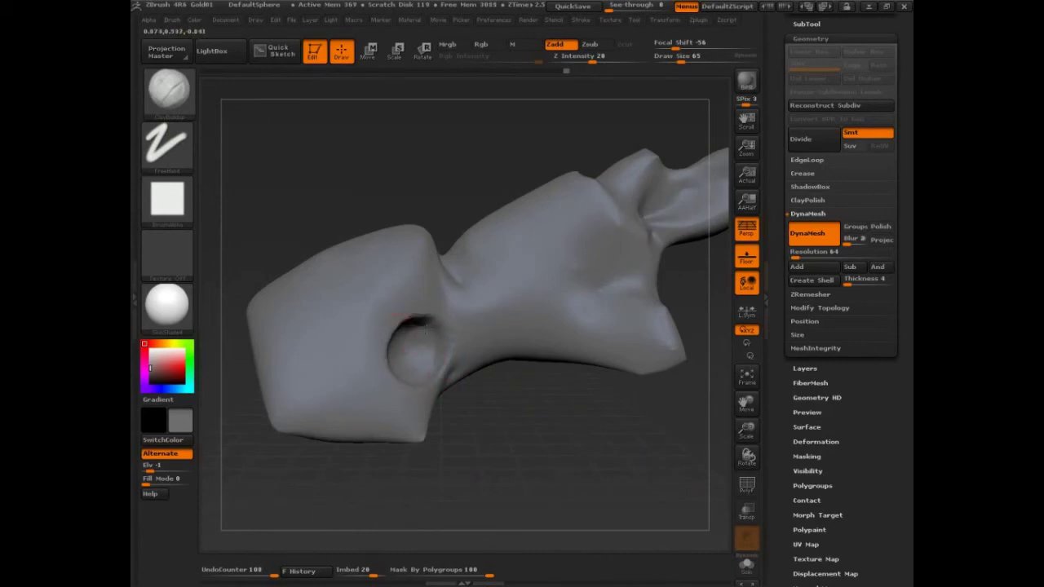
mouse_move(421, 336)
left_mouse_down()
mouse_move(501, 320)
mouse_move(469, 332)
left_mouse_up()
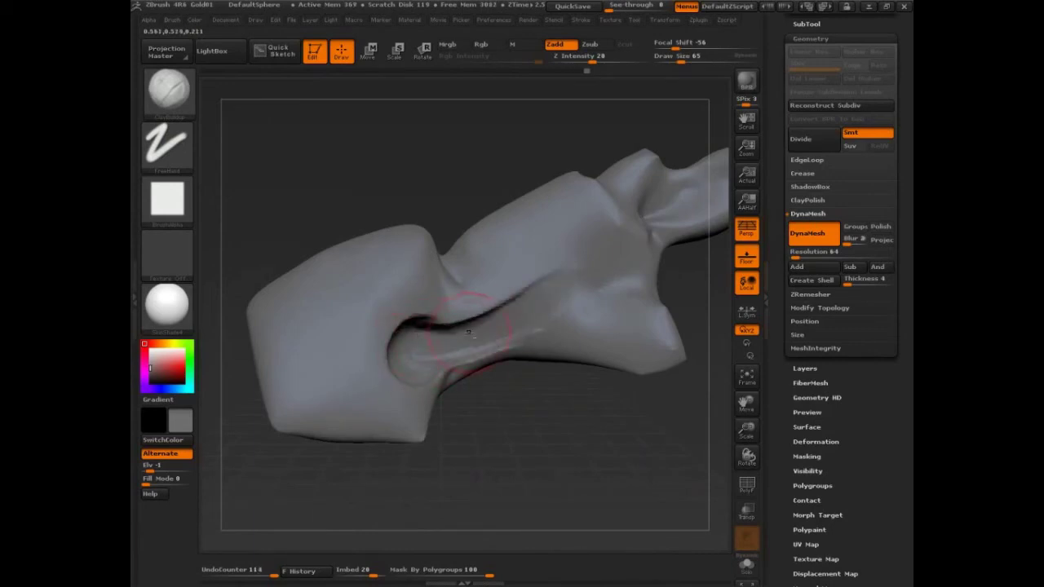
mouse_move(701, 267)
left_mouse_down()
mouse_move(595, 268)
mouse_move(619, 279)
mouse_move(611, 244)
left_mouse_up()
Try brush sizes 42 and 75, then sculpt the surface and front of the left lobe
type("s42")
key("Return")
type("s75")
key("Return")
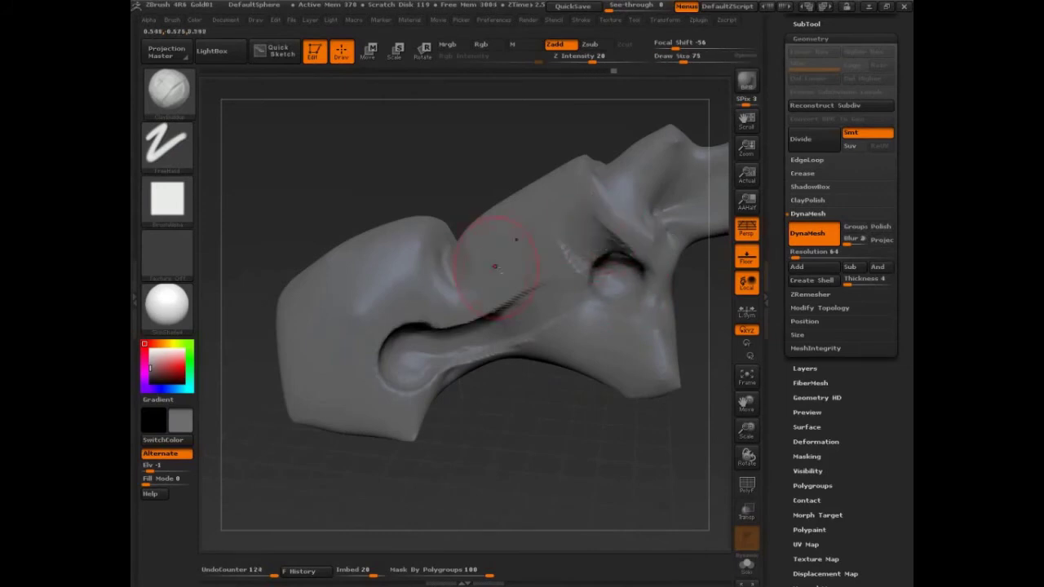
mouse_move(502, 398)
left_mouse_down()
mouse_move(408, 383)
mouse_move(367, 359)
left_mouse_up()
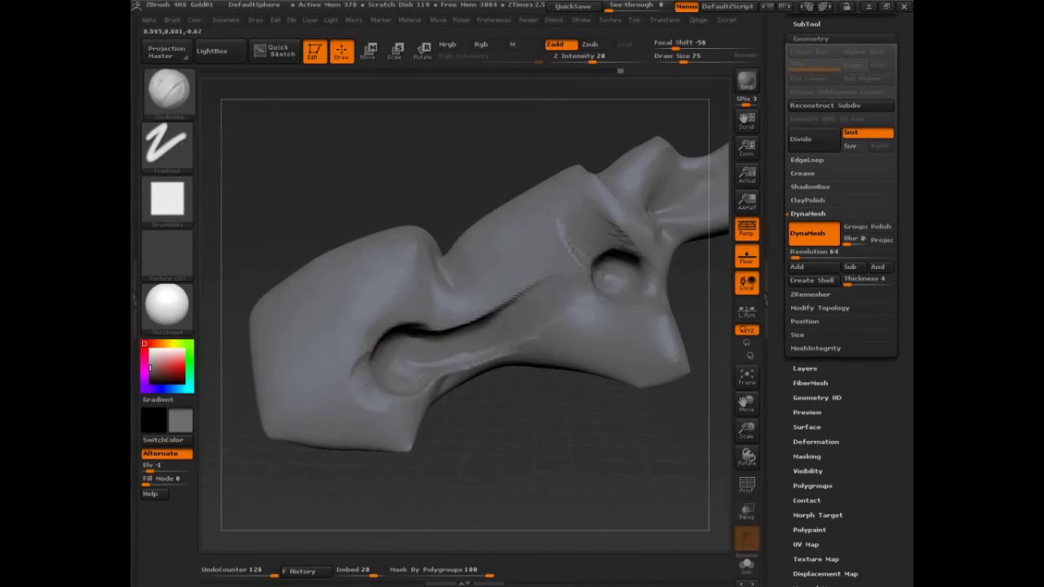
mouse_move(488, 420)
left_mouse_down()
mouse_move(372, 372)
mouse_move(380, 389)
left_mouse_up()
left_click_drag(507, 433, 412, 404)
left_click_drag(400, 408, 407, 398)
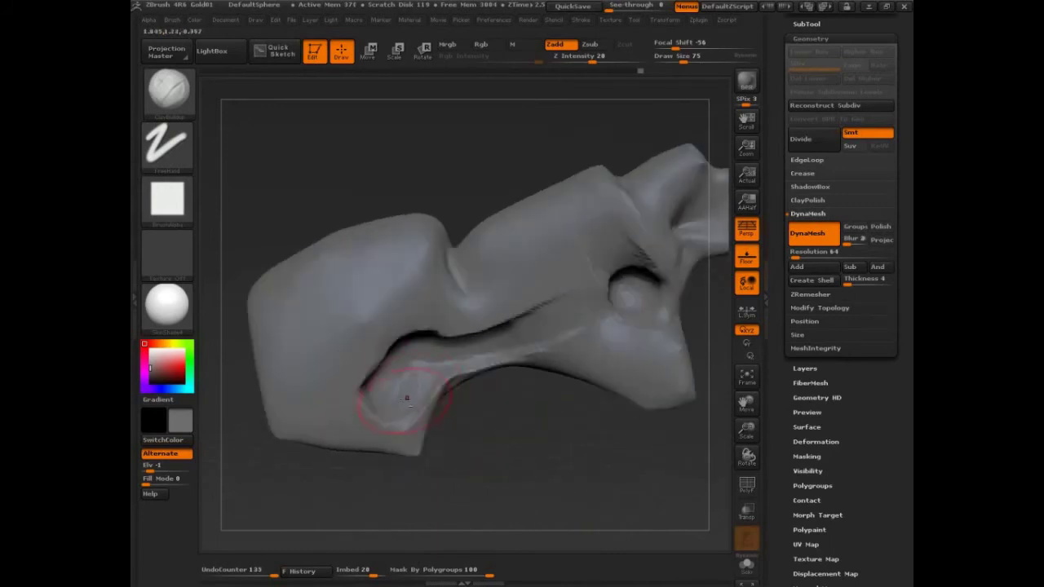
mouse_move(608, 433)
left_mouse_down()
mouse_move(593, 354)
mouse_move(569, 369)
left_mouse_up()
mouse_move(641, 387)
left_mouse_down()
mouse_move(581, 357)
mouse_move(574, 403)
left_mouse_up()
mouse_move(652, 406)
left_mouse_down()
mouse_move(571, 375)
mouse_move(566, 390)
mouse_move(584, 389)
mouse_move(582, 398)
left_mouse_up()
key("s")
Smooth the carved hull surface, then carve and deepen a curved groove across the head
mouse_move(644, 268)
left_mouse_down()
mouse_move(664, 431)
mouse_move(615, 375)
left_mouse_up()
left_click_drag(631, 269, 656, 245, "shift")
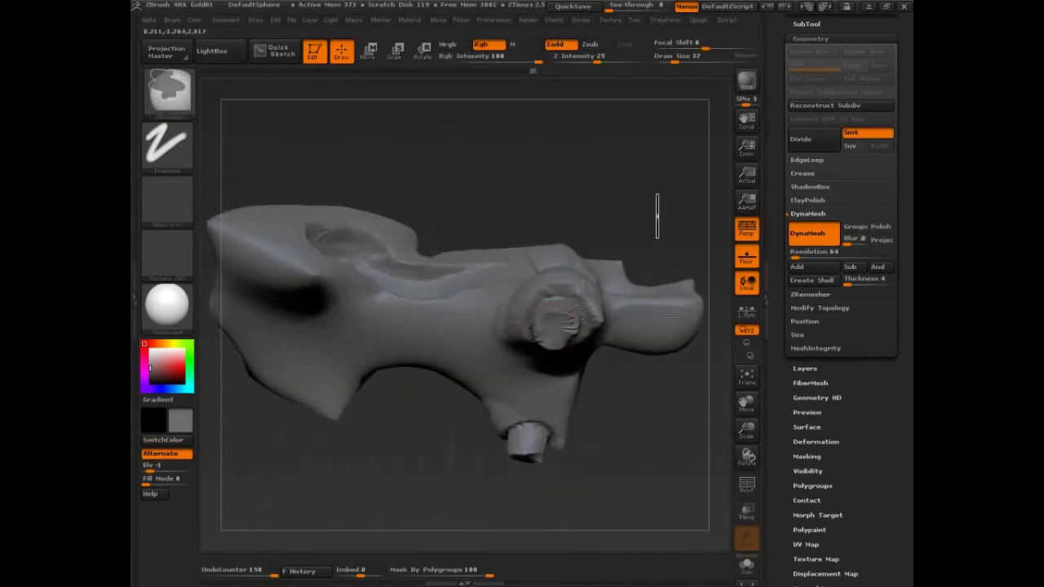
mouse_move(664, 391)
left_mouse_down()
mouse_move(670, 459)
mouse_move(658, 435)
mouse_move(522, 384)
mouse_move(469, 393)
mouse_move(456, 369)
mouse_move(530, 217)
mouse_move(419, 291)
left_mouse_up()
key("s")
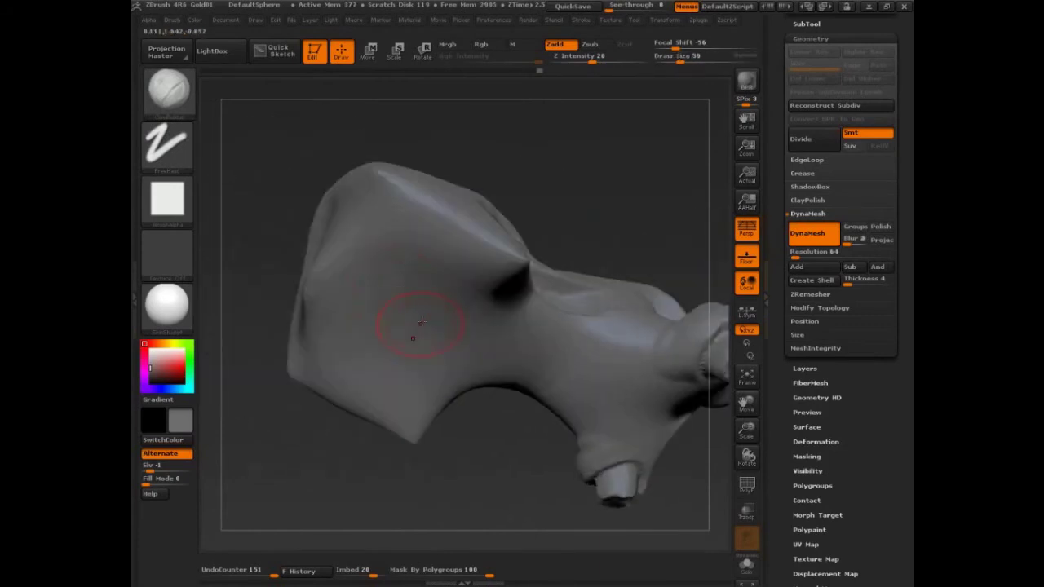
mouse_move(599, 226)
left_mouse_down()
mouse_move(595, 210)
mouse_move(489, 269)
left_mouse_up()
left_click_drag(457, 308, 371, 317)
mouse_move(440, 304)
left_mouse_down()
mouse_move(334, 383)
mouse_move(343, 412)
mouse_move(322, 367)
left_mouse_up()
Switch to the Standard brush at size 68 and deepen the front cavity
key("b")
key("s")
key("t")
mouse_move(617, 244)
left_mouse_down()
mouse_move(608, 228)
mouse_move(622, 207)
left_mouse_up()
key("s")
left_click_drag(452, 268, 383, 294)
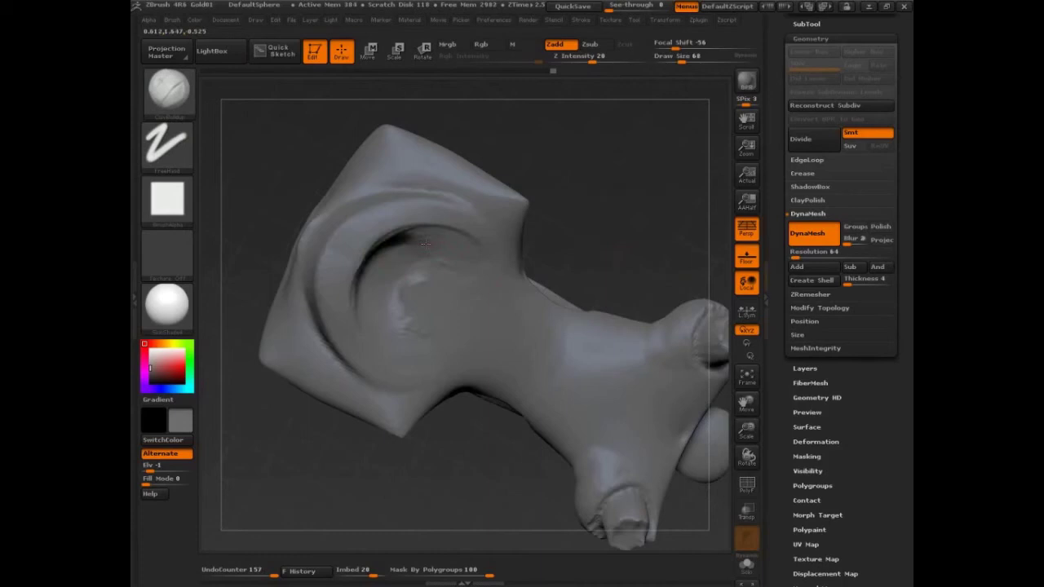
left_click_drag(424, 237, 400, 313)
Insert a sphere inside the cavity with InsertSphere, then return to the Standard brush
key("b")
key("s")
key("t")
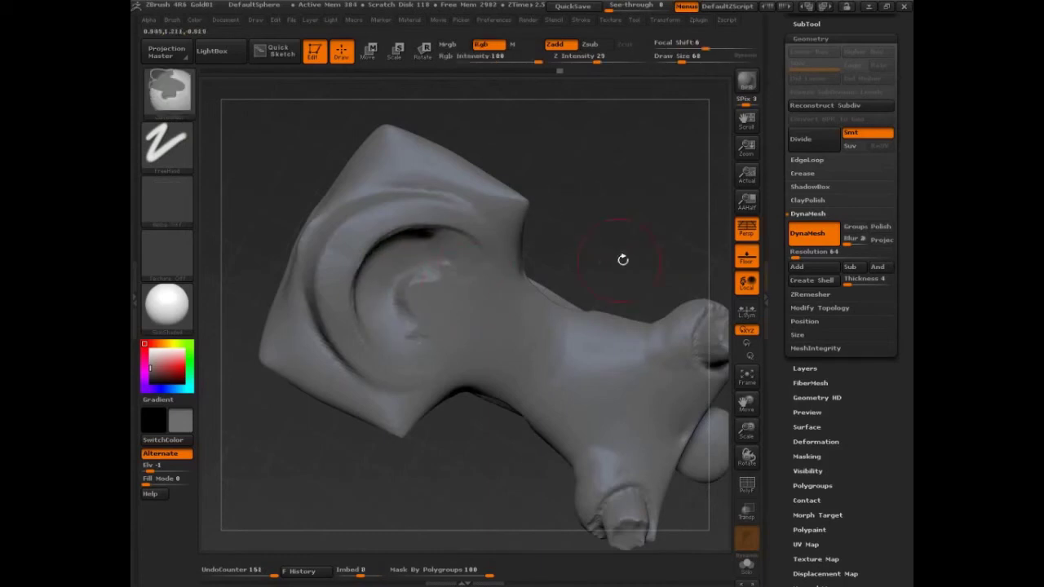
left_click_drag(622, 259, 599, 273)
key("b")
key("i")
key("s")
mouse_move(430, 299)
left_mouse_down()
mouse_move(481, 341)
mouse_move(649, 416)
left_mouse_up()
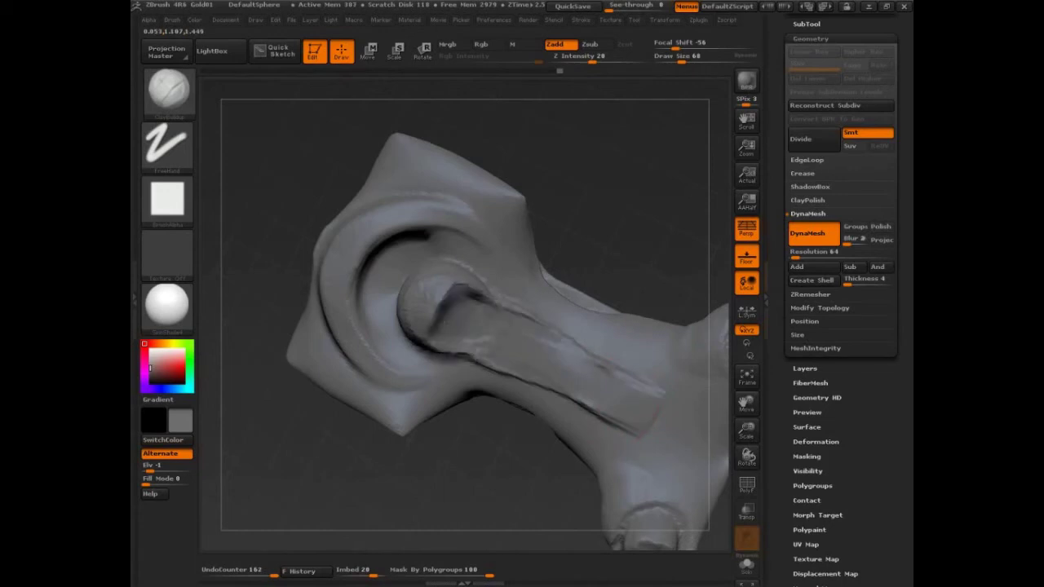
key("b")
key("s")
key("t")
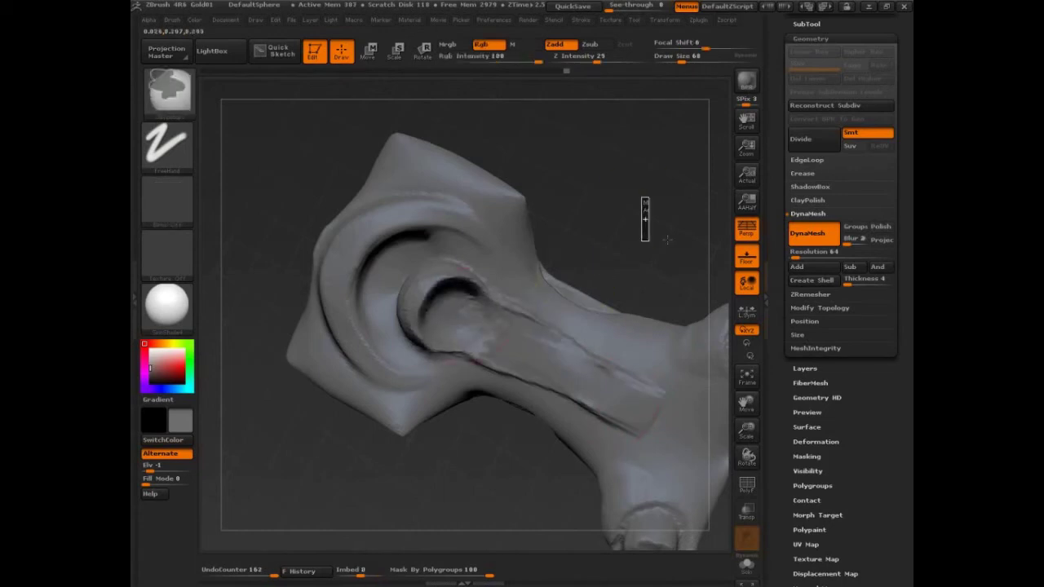
mouse_move(667, 239)
left_mouse_down()
mouse_move(666, 168)
mouse_move(566, 430)
mouse_move(647, 457)
mouse_move(612, 400)
mouse_move(554, 367)
left_mouse_up()
Undo and redo recent changes, then deepen the opening with the brush at size 65
key("ctrl+z")
key("ctrl+z")
key("ctrl+z")
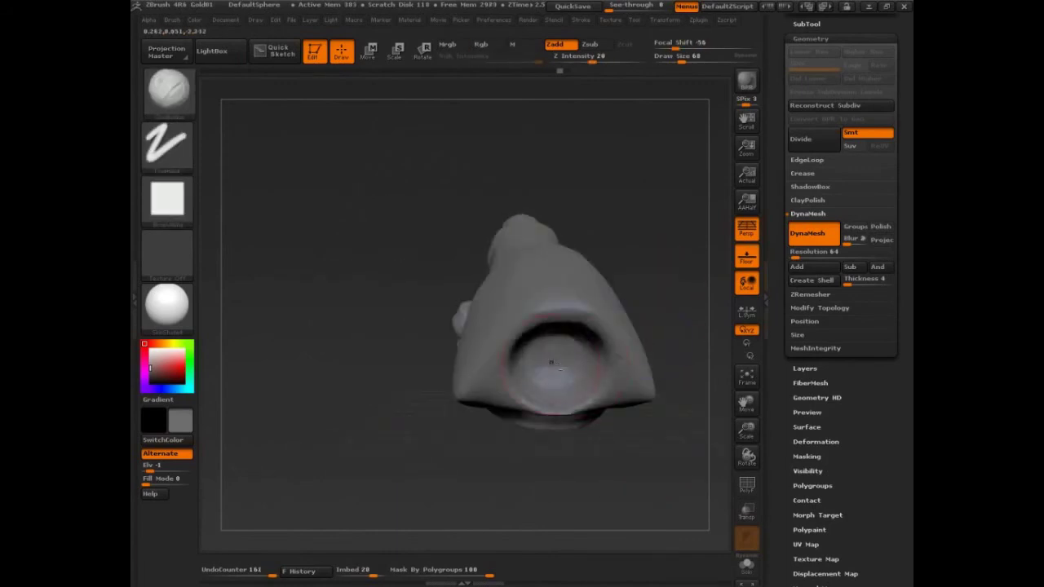
key("ctrl+shift+z")
key("ctrl+shift+z")
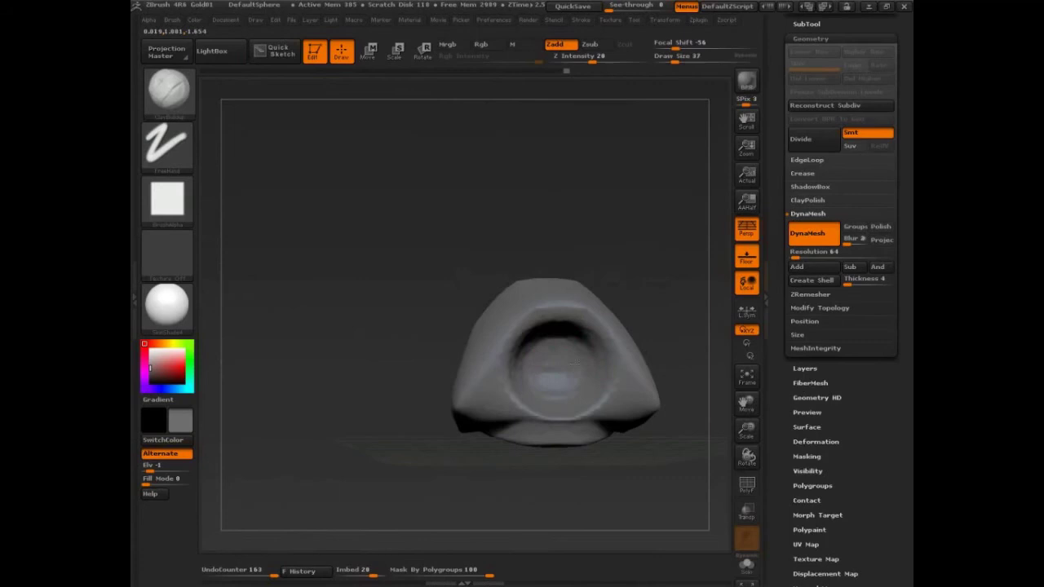
left_click_drag(574, 364, 565, 344)
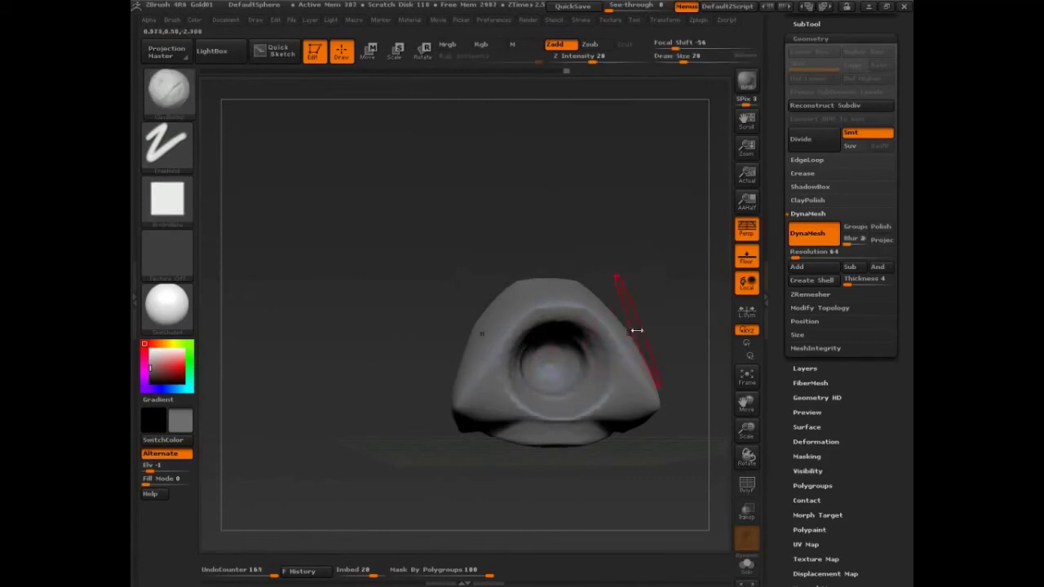
key("ctrl+shift+z")
left_click_drag(690, 372, 633, 405)
key("s")
mouse_move(547, 387)
left_mouse_down()
mouse_move(578, 387)
mouse_move(499, 481)
mouse_move(543, 392)
left_mouse_up()
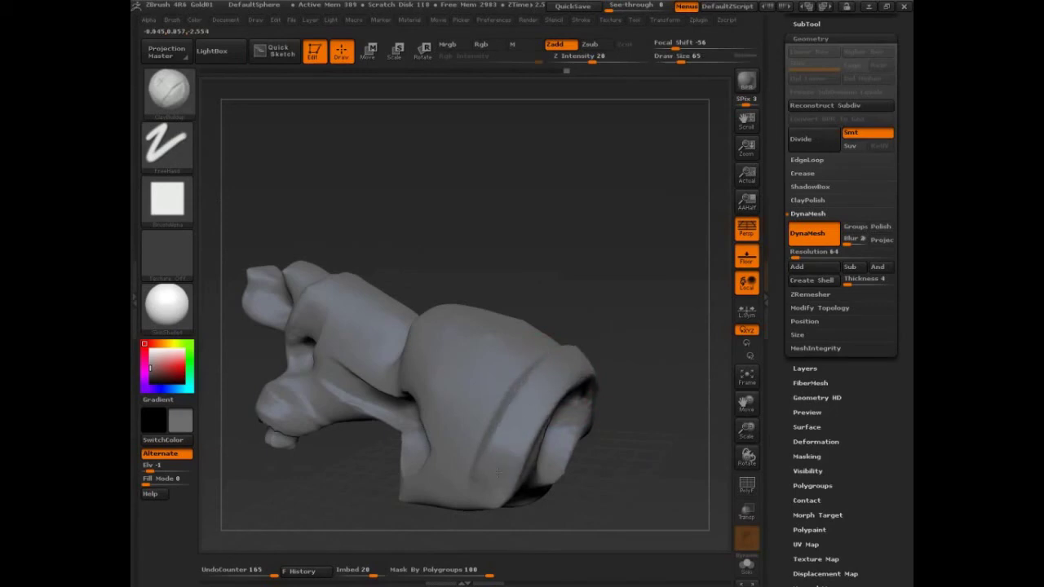
Add vertical creases around the cavity's rim band from a side view
mouse_move(676, 387)
left_mouse_down()
mouse_move(691, 368)
mouse_move(693, 413)
mouse_move(671, 372)
mouse_move(524, 326)
mouse_move(538, 298)
left_mouse_up()
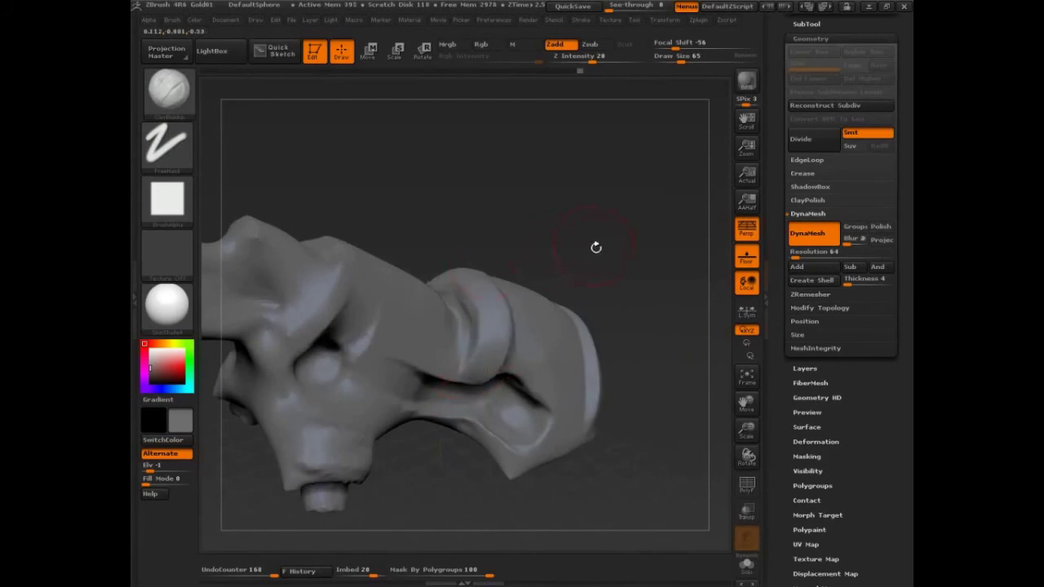
mouse_move(596, 244)
left_mouse_down()
mouse_move(557, 282)
mouse_move(543, 352)
left_mouse_up()
left_click_drag(552, 290, 556, 354)
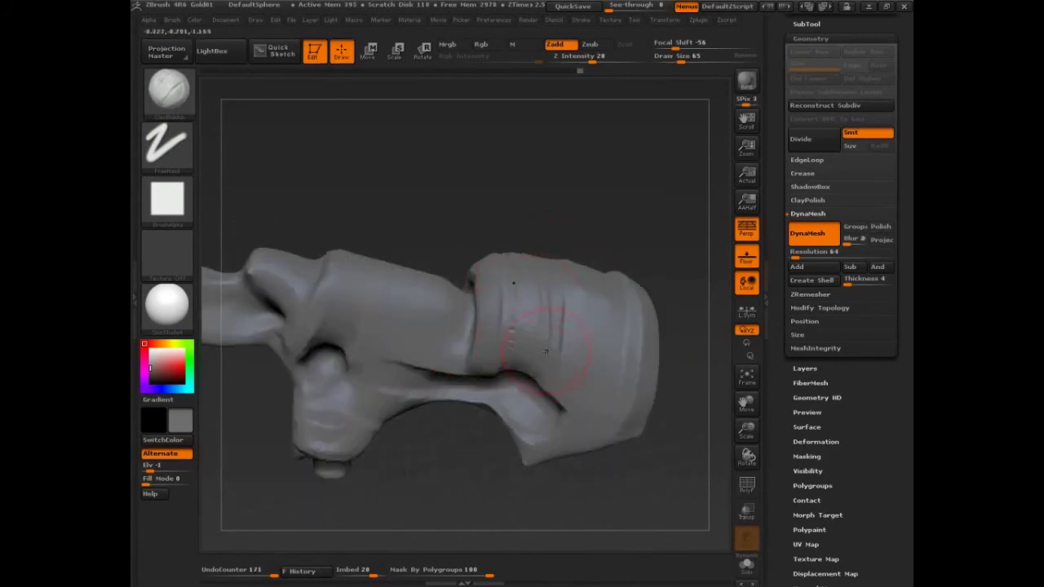
left_click_drag(567, 307, 573, 361)
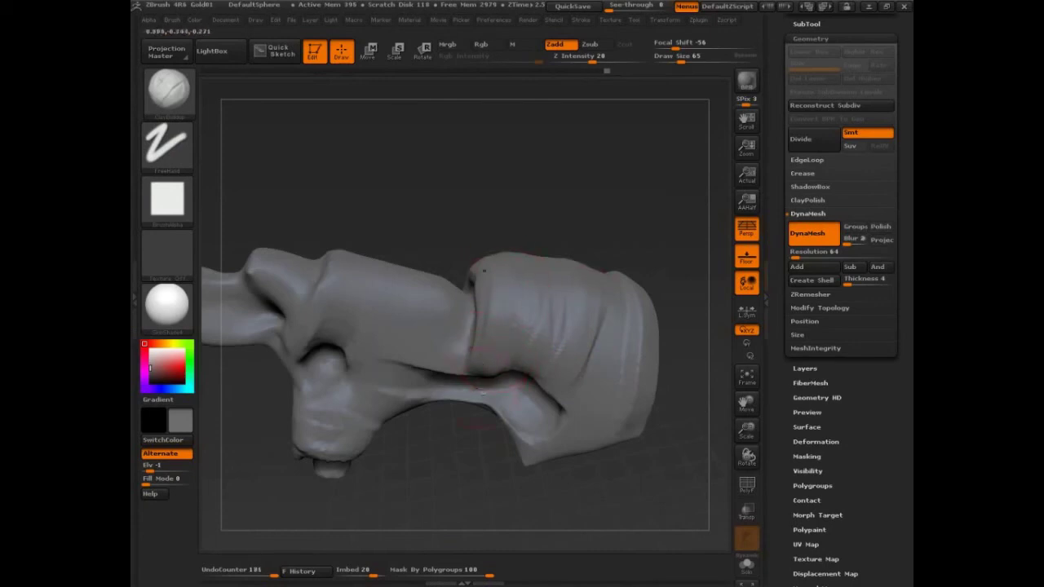
left_click_drag(589, 189, 589, 256)
left_click_drag(608, 204, 615, 285)
mouse_move(669, 204)
left_mouse_down()
mouse_move(670, 299)
mouse_move(681, 310)
mouse_move(638, 411)
mouse_move(650, 406)
mouse_move(460, 342)
left_mouse_up()
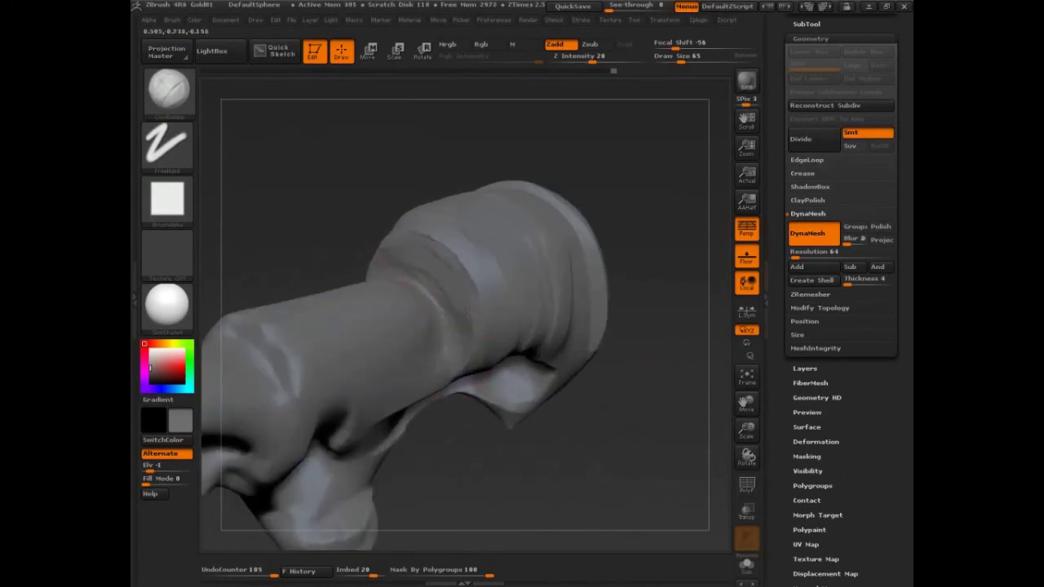
Try a different brush via B, P, A, then switch back to the Standard brush
key("b")
key("p")
key("a")
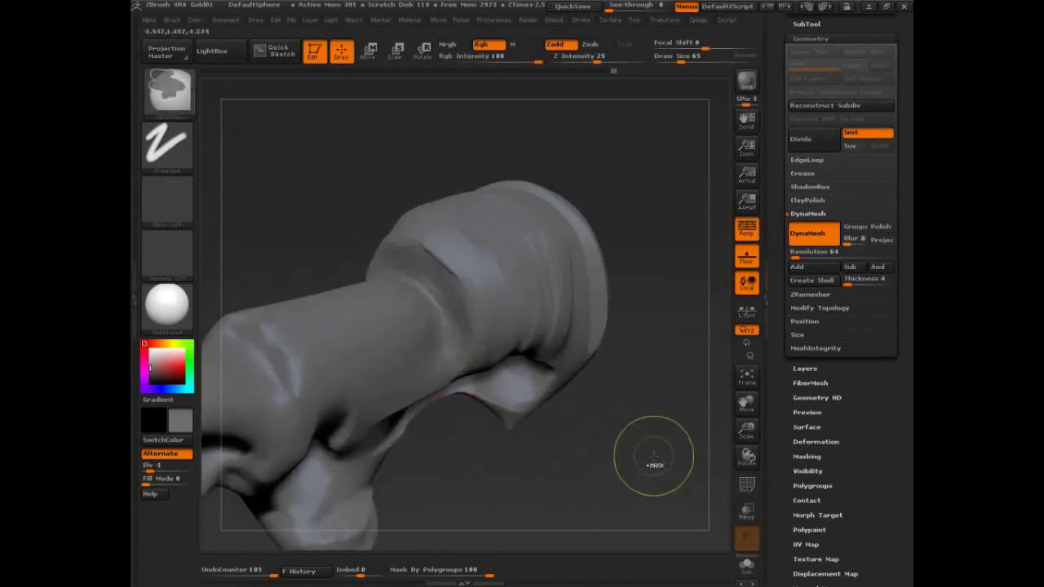
key("b")
key("s")
key("t")
mouse_move(661, 449)
left_mouse_down()
mouse_move(663, 401)
mouse_move(601, 435)
mouse_move(667, 380)
mouse_move(668, 434)
mouse_move(405, 406)
left_mouse_up()
Shrink the brush to 37 and carve short strokes near the hull's lower end
key("s")
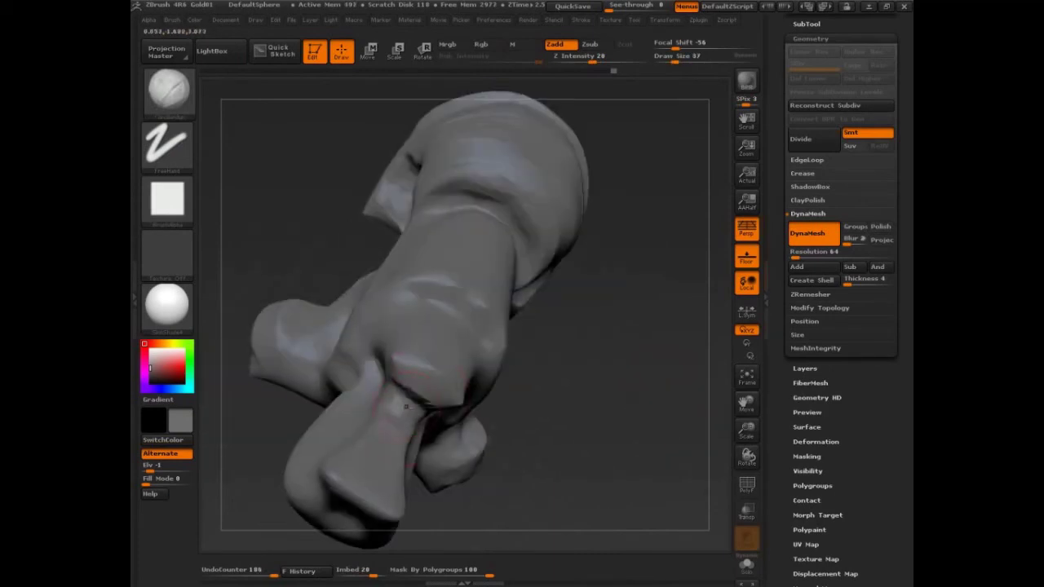
mouse_move(560, 436)
left_mouse_down()
mouse_move(414, 408)
mouse_move(408, 393)
mouse_move(408, 411)
left_mouse_up()
left_click_drag(538, 456, 421, 393)
mouse_move(541, 419)
left_mouse_down()
mouse_move(402, 414)
mouse_move(384, 433)
mouse_move(390, 420)
left_mouse_up()
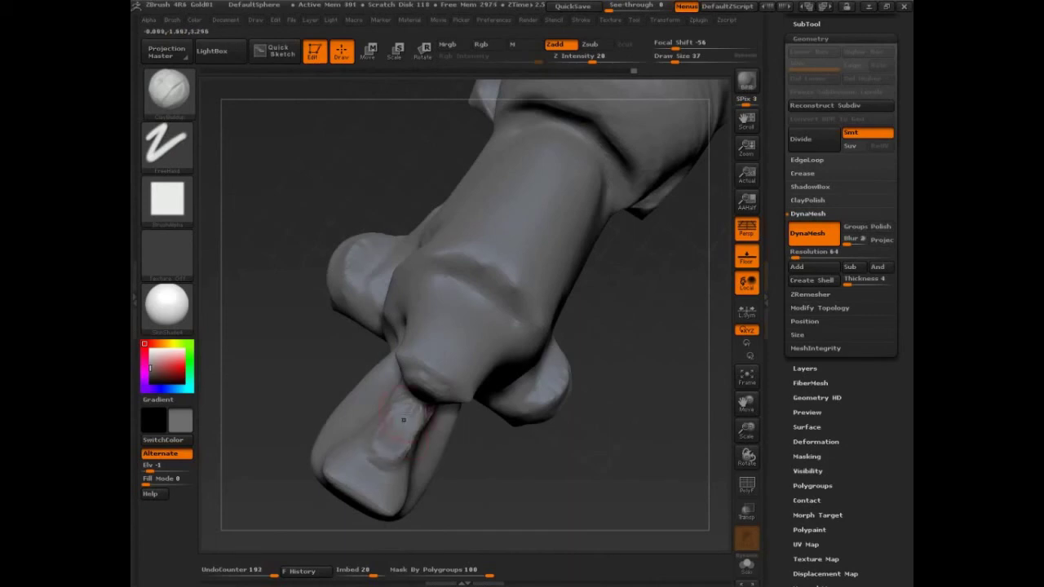
With a different brush, carve crossing grooves and deepen the crease on the left lobe
key("b")
mouse_move(639, 390)
left_mouse_down()
mouse_move(648, 247)
mouse_move(620, 214)
mouse_move(628, 191)
mouse_move(608, 158)
mouse_move(609, 120)
mouse_move(355, 262)
mouse_move(344, 252)
left_mouse_up()
left_click(379, 233)
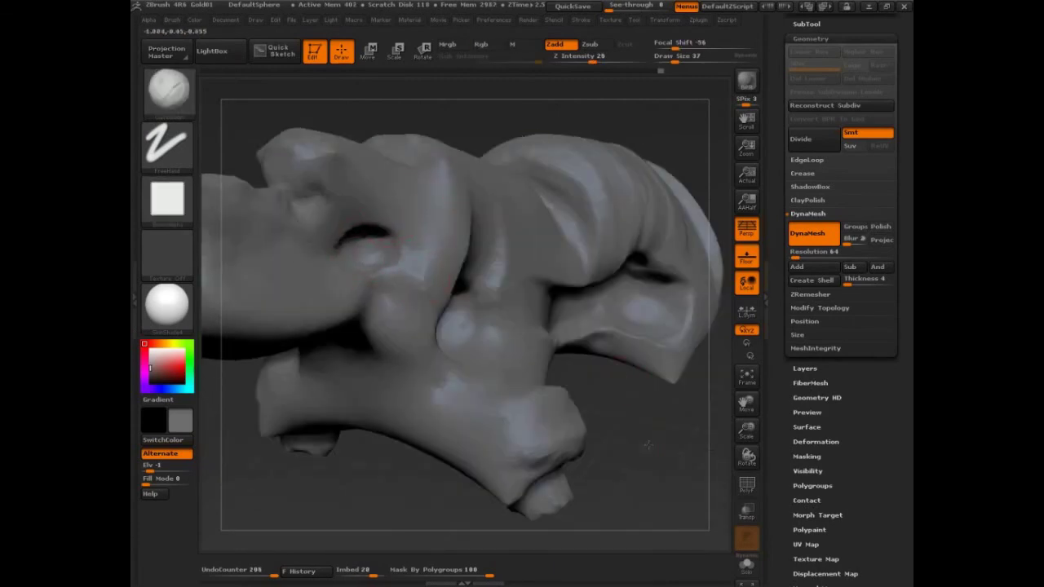
mouse_move(647, 444)
left_mouse_down()
mouse_move(633, 433)
mouse_move(647, 424)
mouse_move(674, 449)
mouse_move(666, 470)
mouse_move(302, 361)
mouse_move(298, 339)
mouse_move(269, 379)
left_mouse_up()
left_click_drag(269, 359, 285, 396)
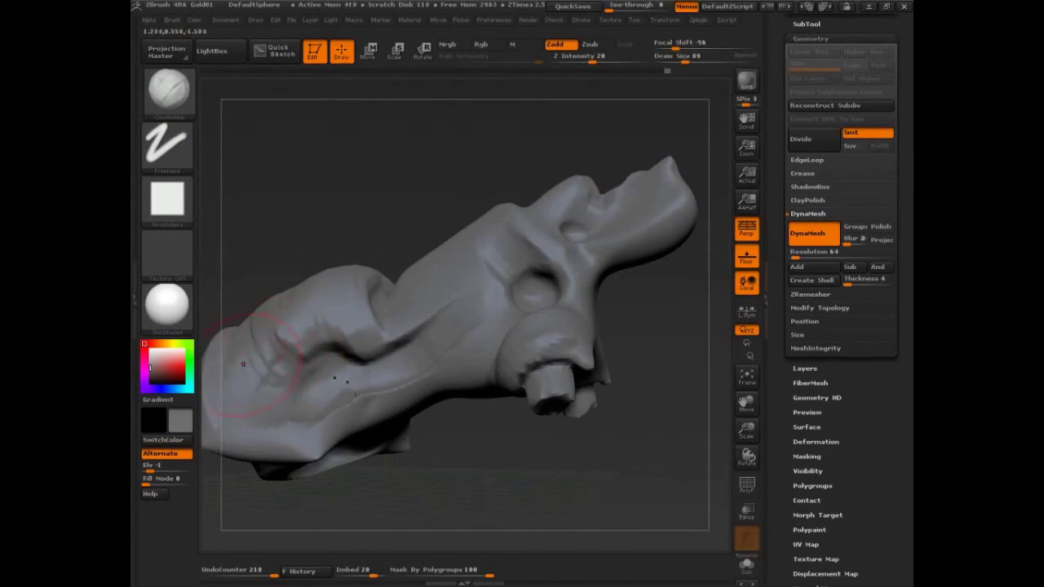
mouse_move(346, 228)
left_mouse_down()
mouse_move(366, 214)
mouse_move(395, 357)
left_mouse_up()
left_click_drag(351, 277, 392, 322)
mouse_move(371, 286)
left_mouse_down()
mouse_move(398, 316)
mouse_move(414, 282)
left_mouse_up()
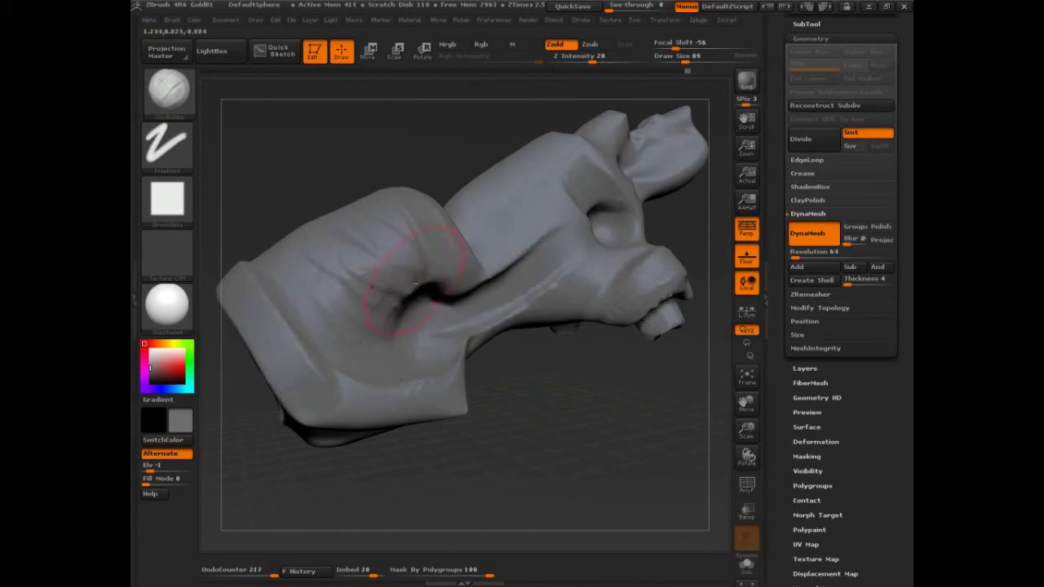
left_click_drag(341, 302, 414, 308)
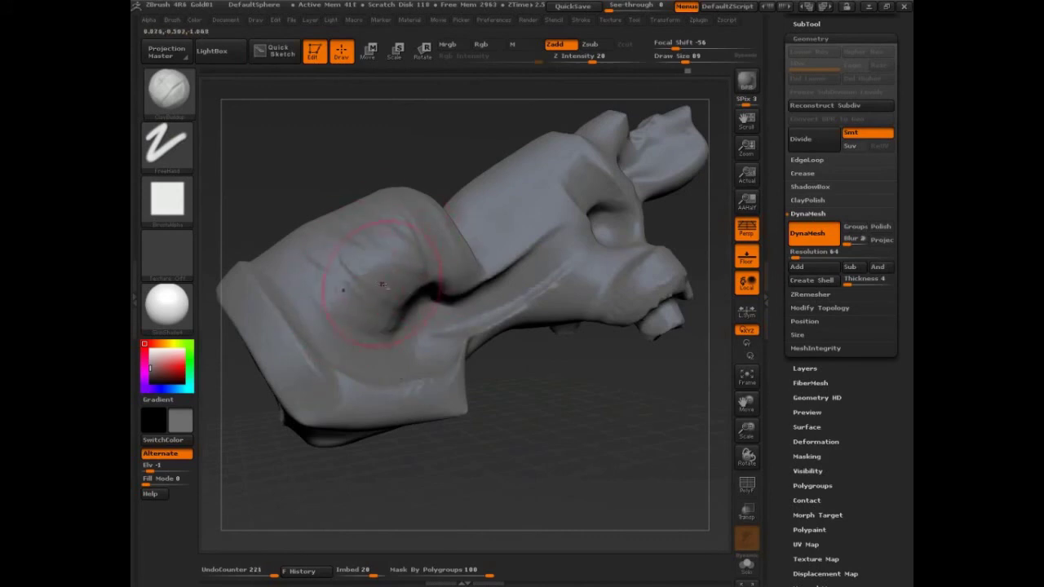
mouse_move(576, 371)
left_mouse_down()
mouse_move(588, 383)
mouse_move(615, 352)
left_mouse_up()
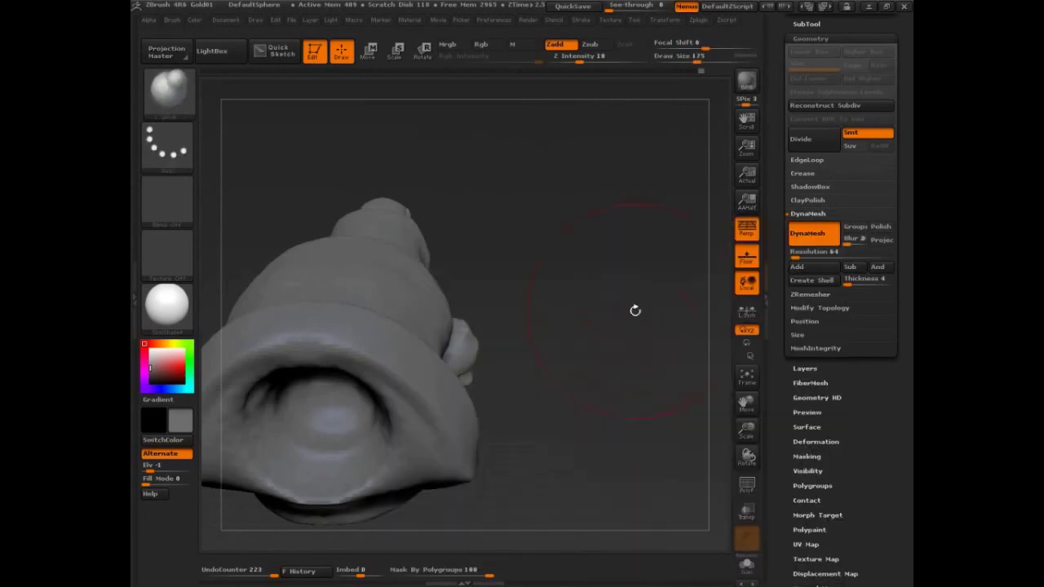